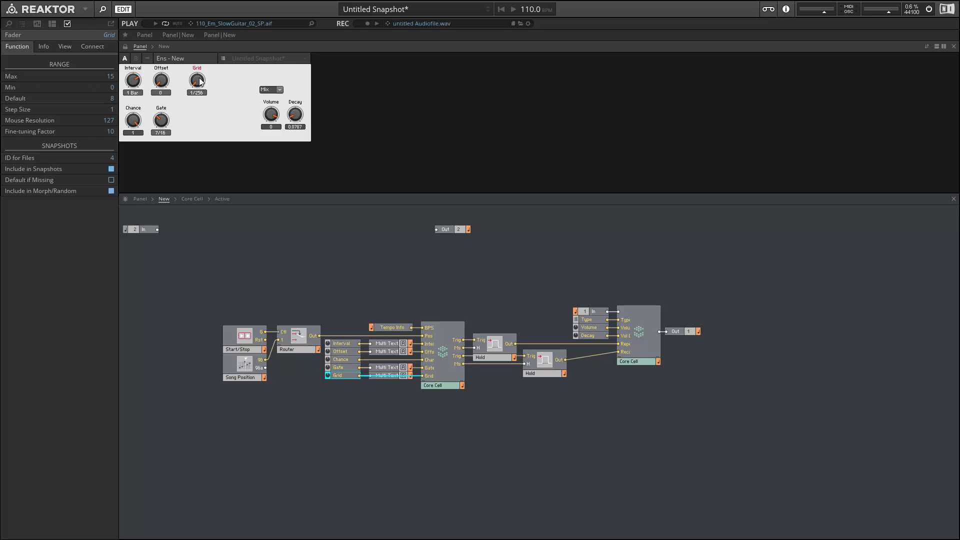
Sweep the Grid knob through its subdivision values and leave it at 1/64.
{"action": "left_click_drag", "start_coordinate": [201, 85], "coordinate": [199, 93]}
{"action": "mouse_move", "coordinate": [190, 95]}
{"action": "left_mouse_down"}
{"action": "mouse_move", "coordinate": [201, 87]}
{"action": "mouse_move", "coordinate": [196, 80]}
{"action": "left_mouse_up"}
{"action": "left_click", "coordinate": [338, 376]}
{"action": "left_click", "coordinate": [343, 391]}
Create a new macro below the Grid fader, feed the Grid output into it, and open its structure.
{"action": "right_click", "coordinate": [352, 408]}
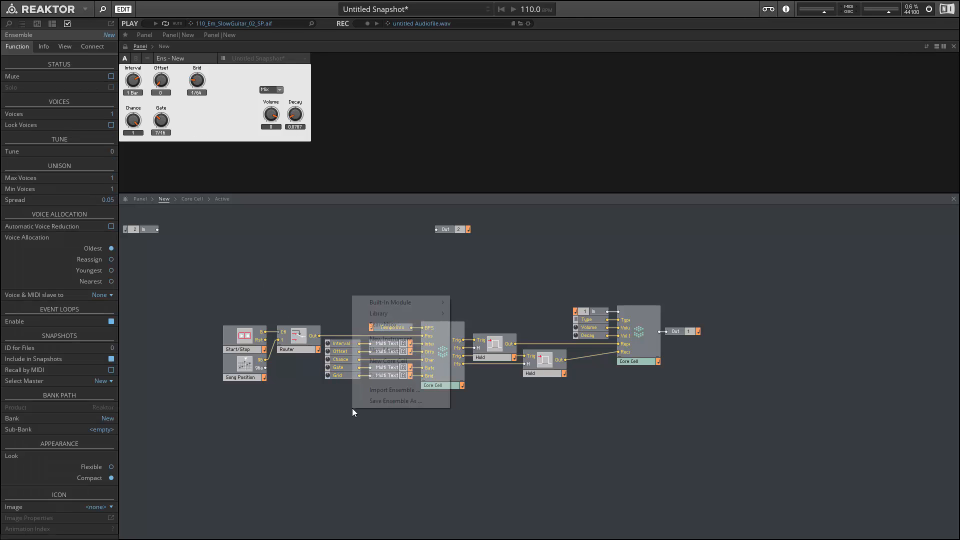
{"action": "left_click", "coordinate": [385, 349]}
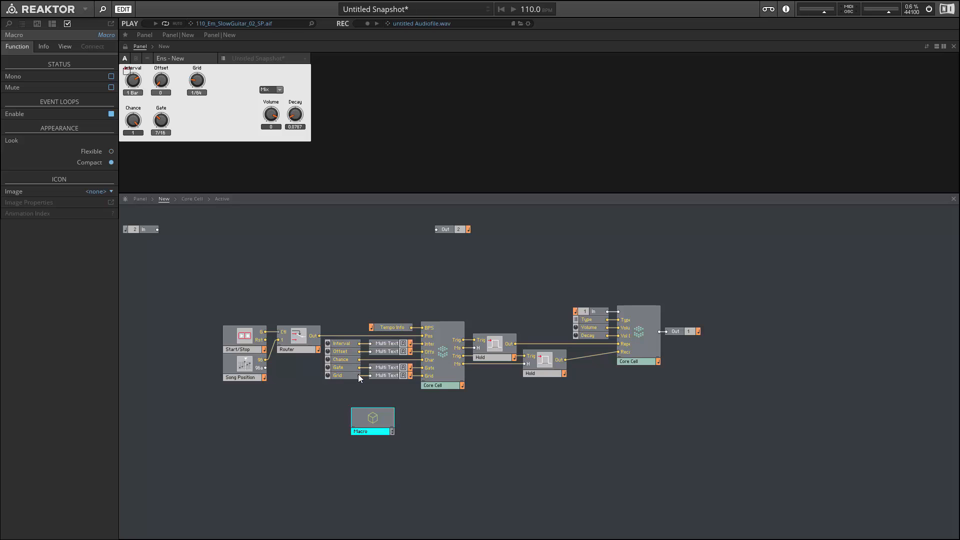
{"action": "left_click_drag", "start_coordinate": [359, 376], "coordinate": [365, 419]}
{"action": "double_click", "coordinate": [365, 419]}
Reposition the macro's In terminal and add a Selector module from the Signal Path modules beside it.
{"action": "left_click", "coordinate": [147, 212]}
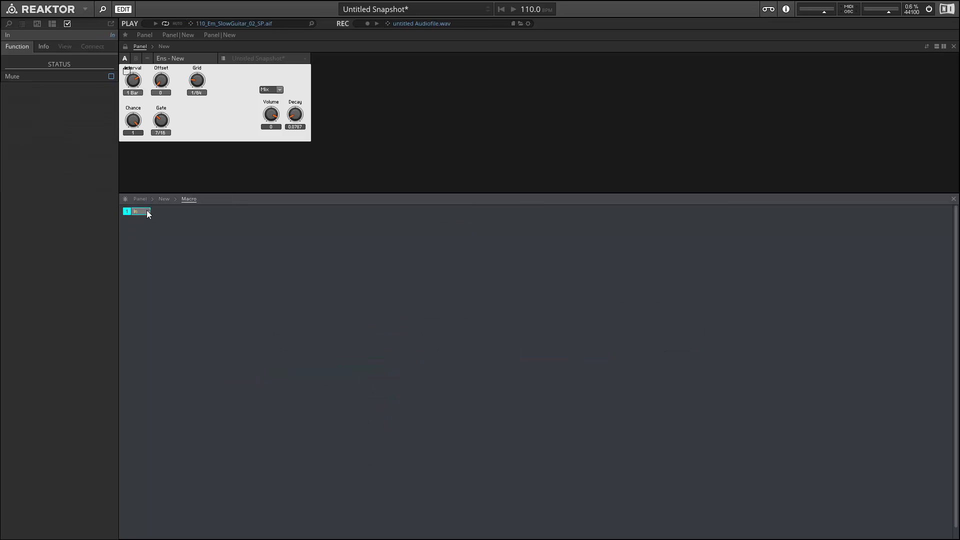
{"action": "left_click_drag", "start_coordinate": [207, 266], "coordinate": [209, 263]}
{"action": "left_click", "coordinate": [309, 275]}
{"action": "right_click", "coordinate": [328, 270]}
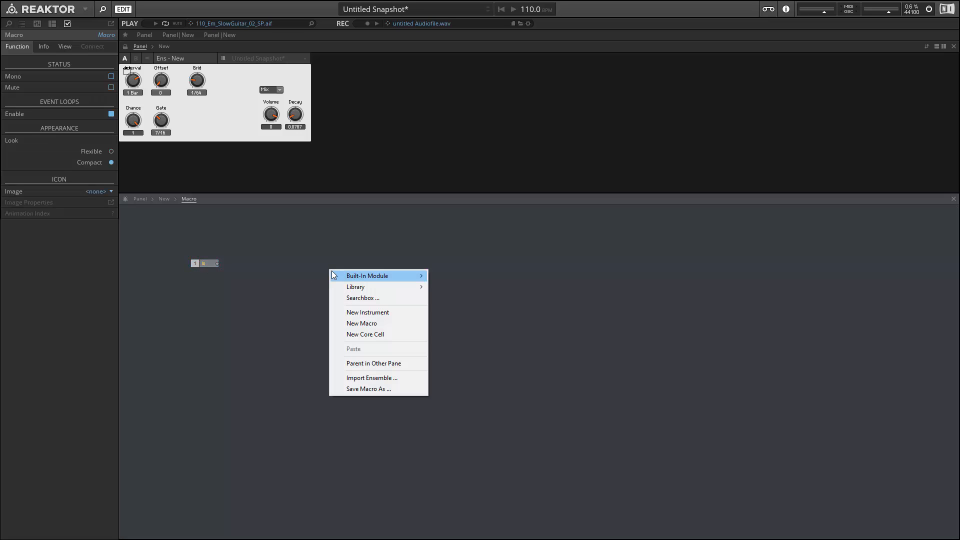
{"action": "mouse_move", "coordinate": [332, 272]}
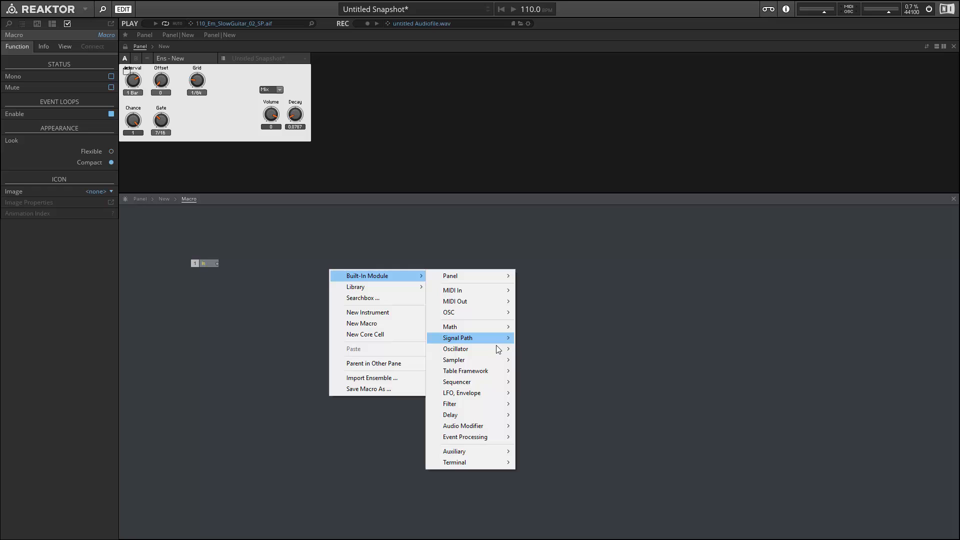
{"action": "mouse_move", "coordinate": [485, 342]}
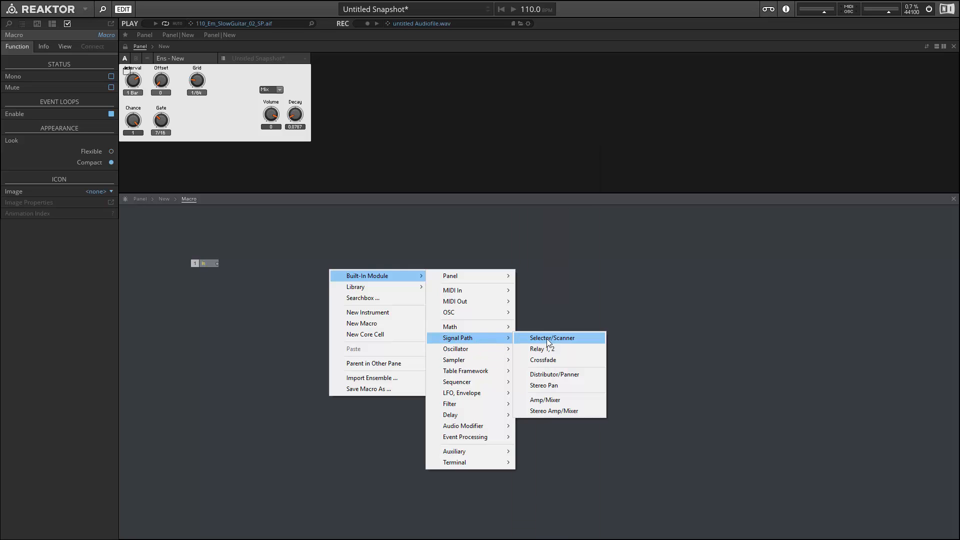
{"action": "left_click", "coordinate": [550, 338]}
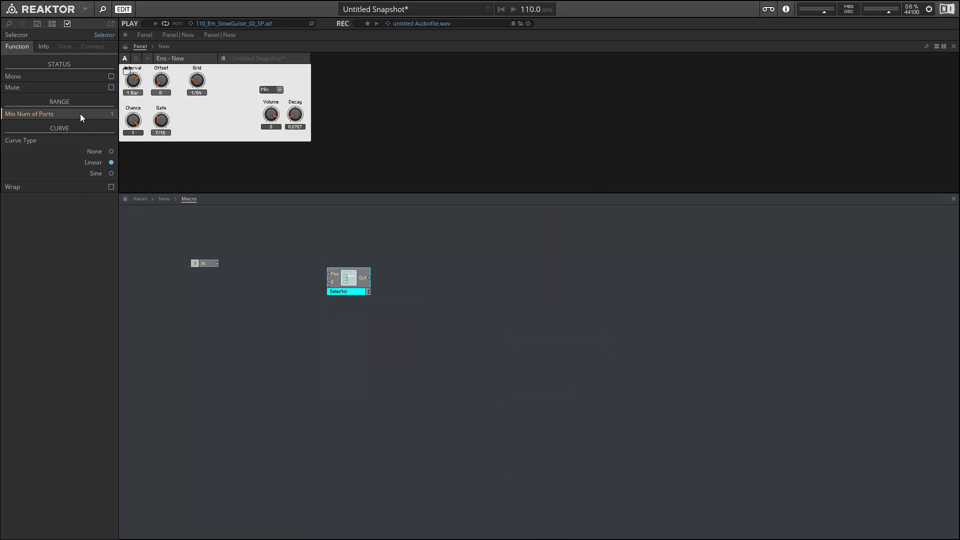
Give the Selector a minimum of 2 ports and wire the In terminal, placed close by, into its input 0.
{"action": "scroll", "coordinate": [80, 112], "scroll_direction": "up", "scroll_amount": 1}
{"action": "left_click_drag", "start_coordinate": [217, 264], "coordinate": [328, 282]}
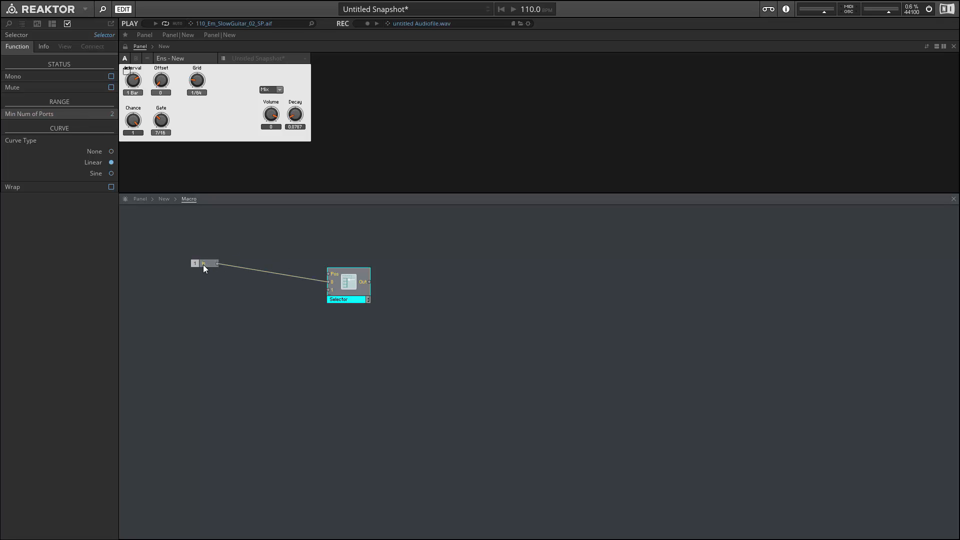
{"action": "left_click_drag", "start_coordinate": [203, 265], "coordinate": [277, 282]}
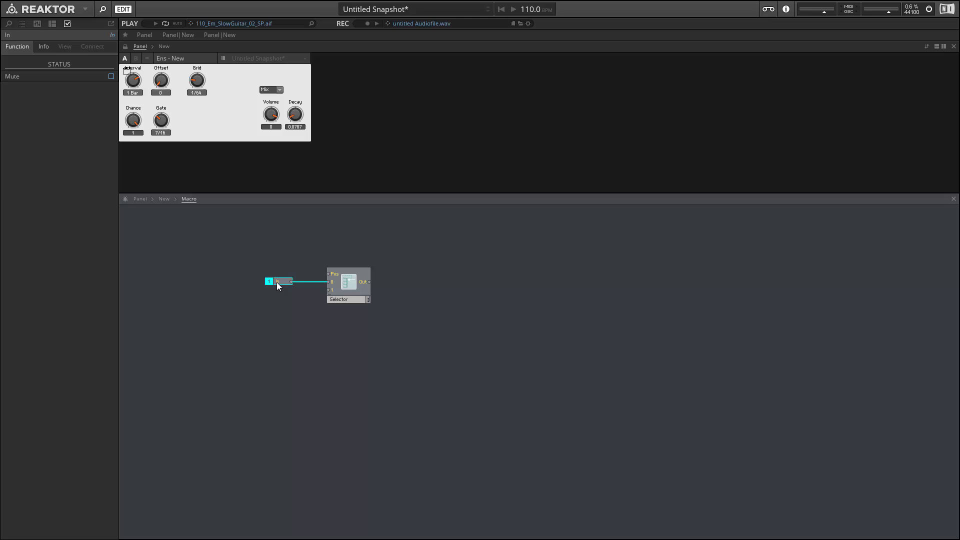
Add a panel Button module, wire it to the Selector's Pos input, and align it just above the In terminal.
{"action": "right_click", "coordinate": [266, 245]}
{"action": "mouse_move", "coordinate": [320, 247]}
{"action": "mouse_move", "coordinate": [426, 250]}
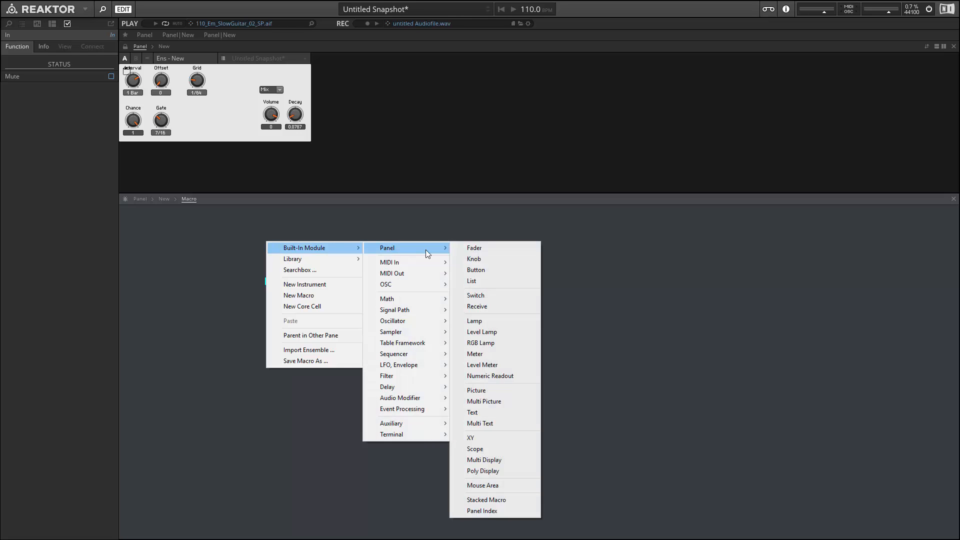
{"action": "left_click", "coordinate": [488, 270]}
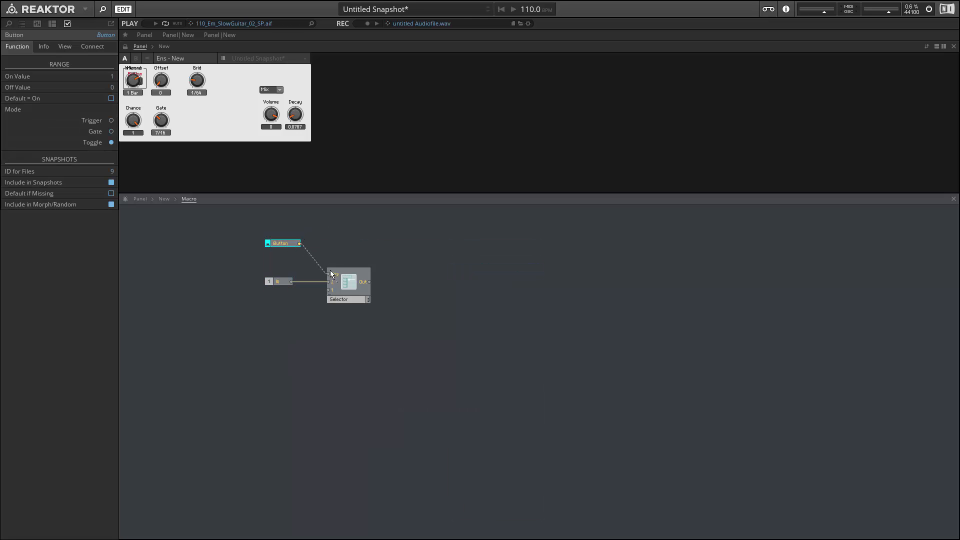
{"action": "left_click_drag", "start_coordinate": [263, 240], "coordinate": [272, 278]}
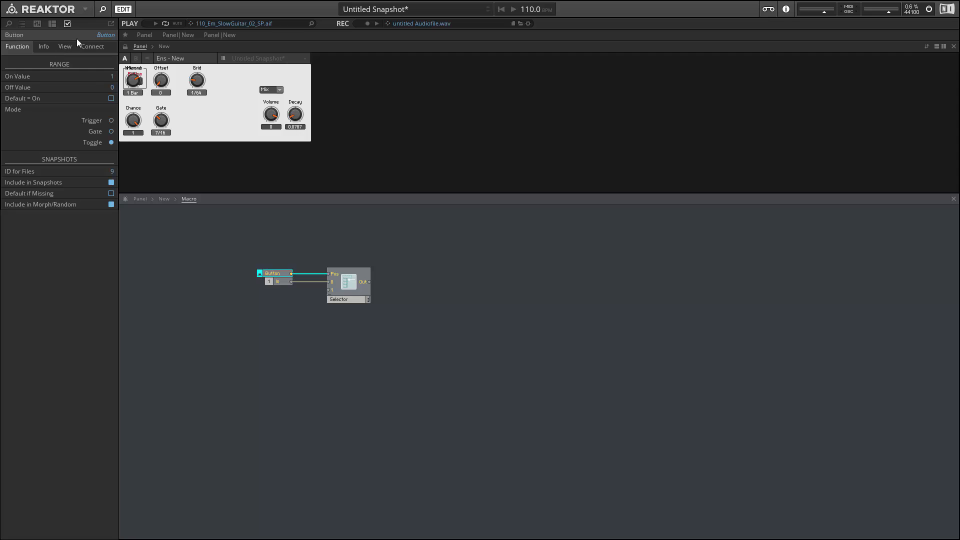
Rename the Button module to "No Trpl".
{"action": "left_click", "coordinate": [106, 35]}
{"action": "type", "text": "No Trpl"}
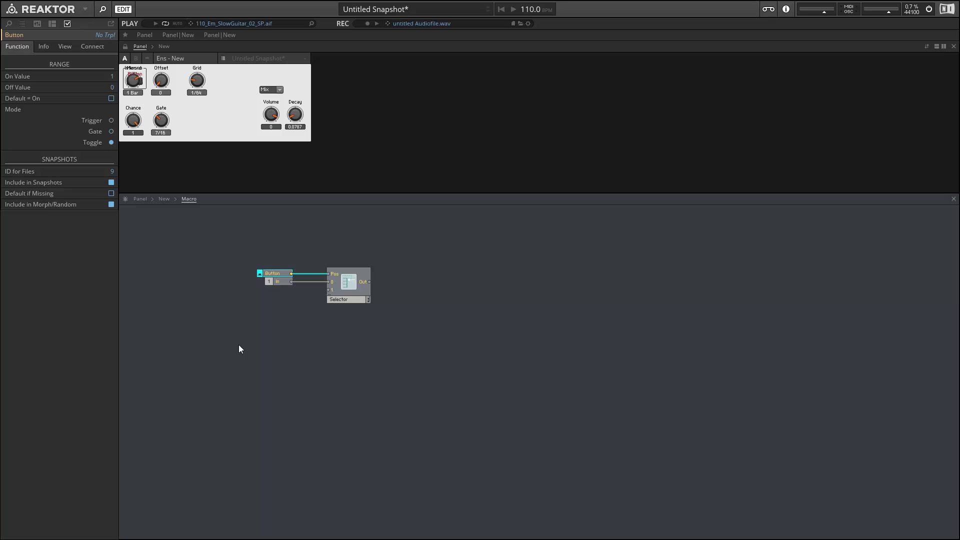
{"action": "left_click", "coordinate": [157, 215]}
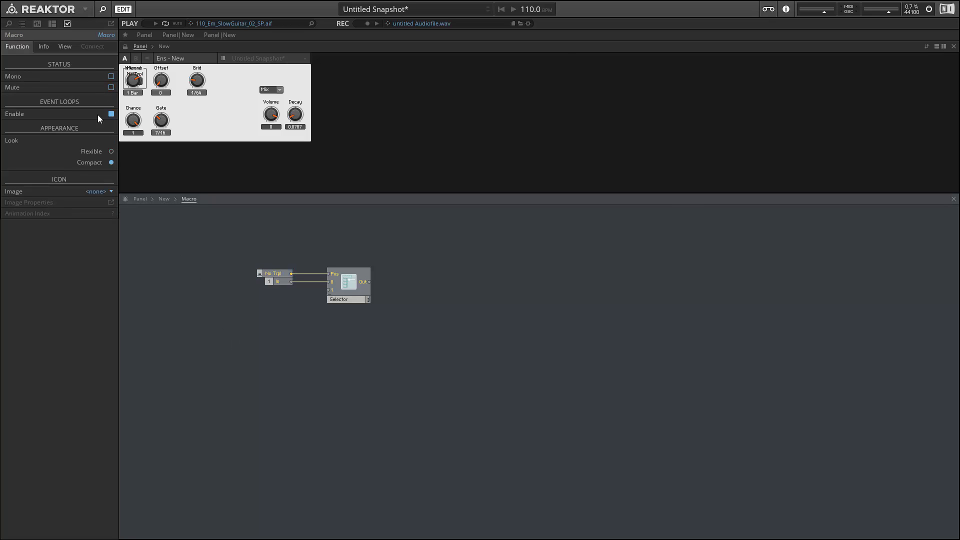
Set the macro's panel frame style to None and move the No Trpl button directly beneath the Grid knob on the panel.
{"action": "left_click", "coordinate": [68, 46]}
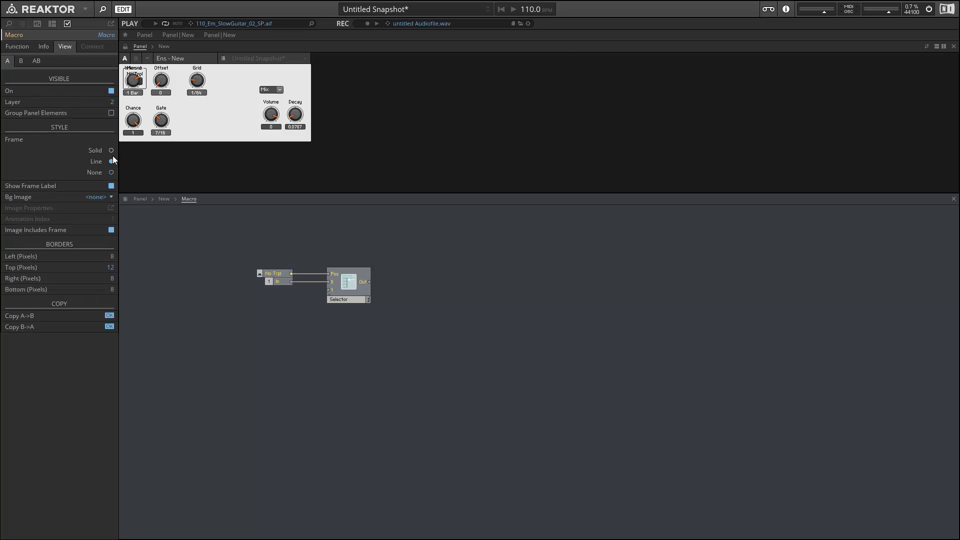
{"action": "left_click", "coordinate": [110, 173]}
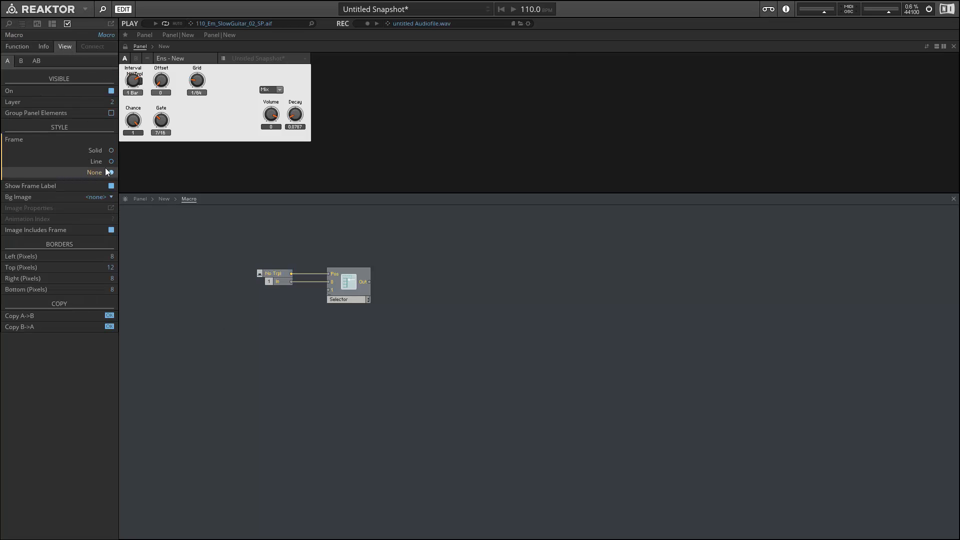
{"action": "left_click", "coordinate": [126, 46]}
{"action": "left_click_drag", "start_coordinate": [140, 81], "coordinate": [206, 99]}
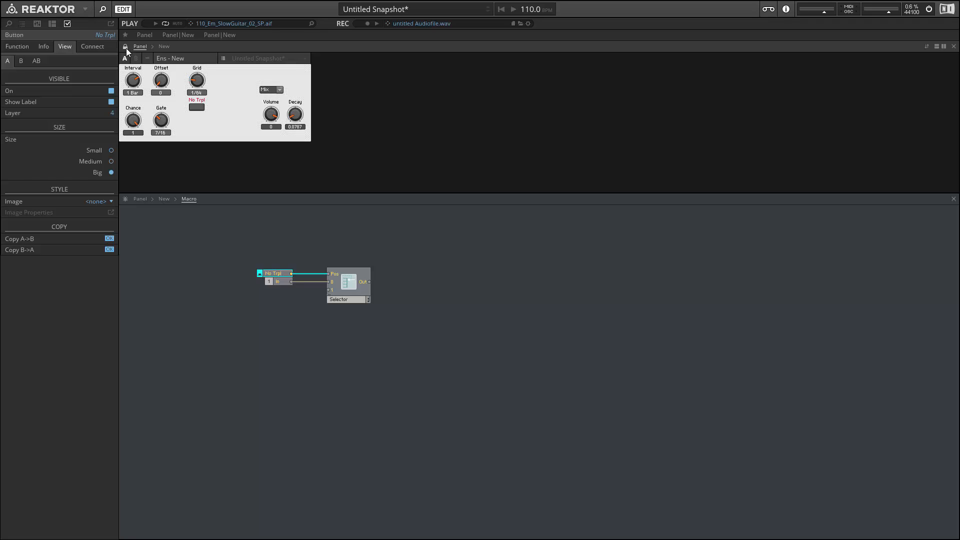
{"action": "left_click", "coordinate": [280, 247]}
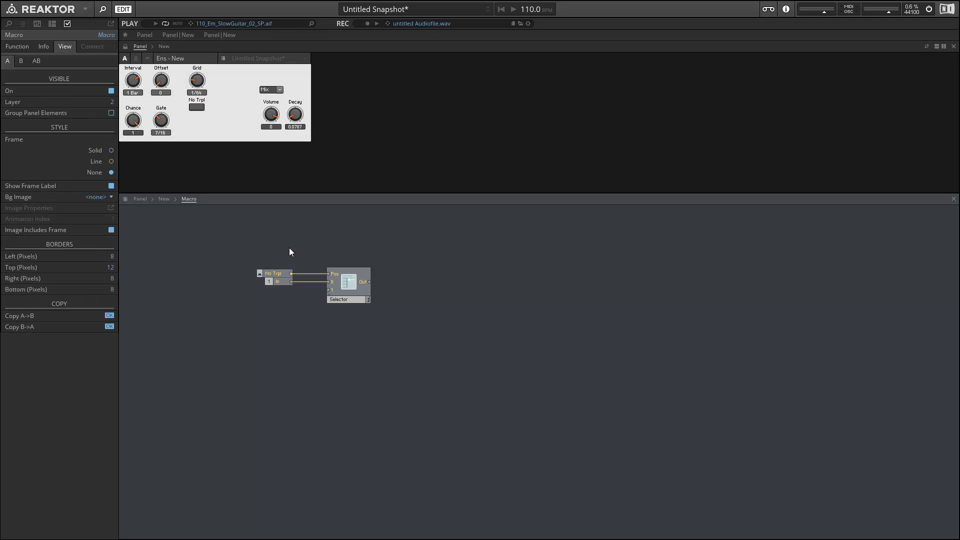
Add an Out terminal to the macro and connect it to the Selector's output.
{"action": "right_click", "coordinate": [404, 256]}
{"action": "mouse_move", "coordinate": [450, 261]}
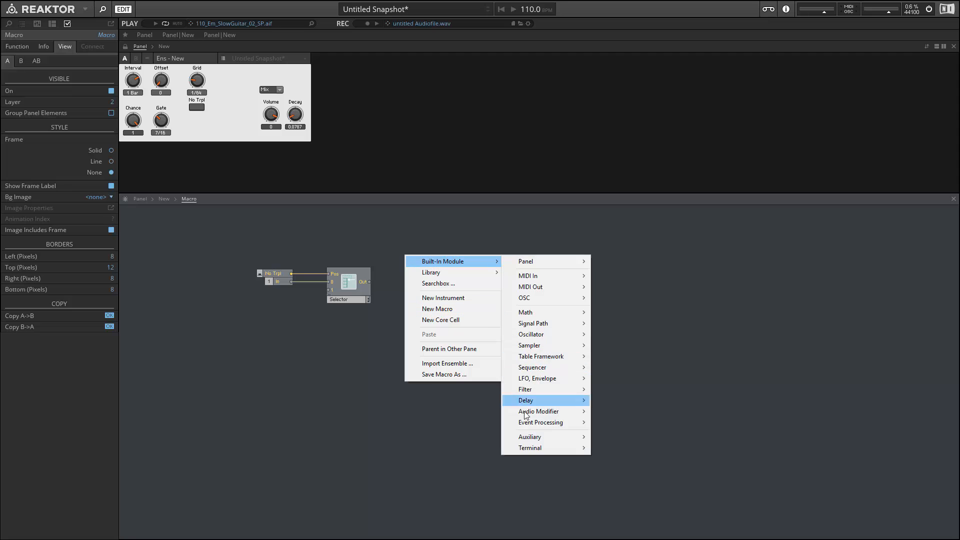
{"action": "mouse_move", "coordinate": [576, 448]}
{"action": "left_click", "coordinate": [603, 458]}
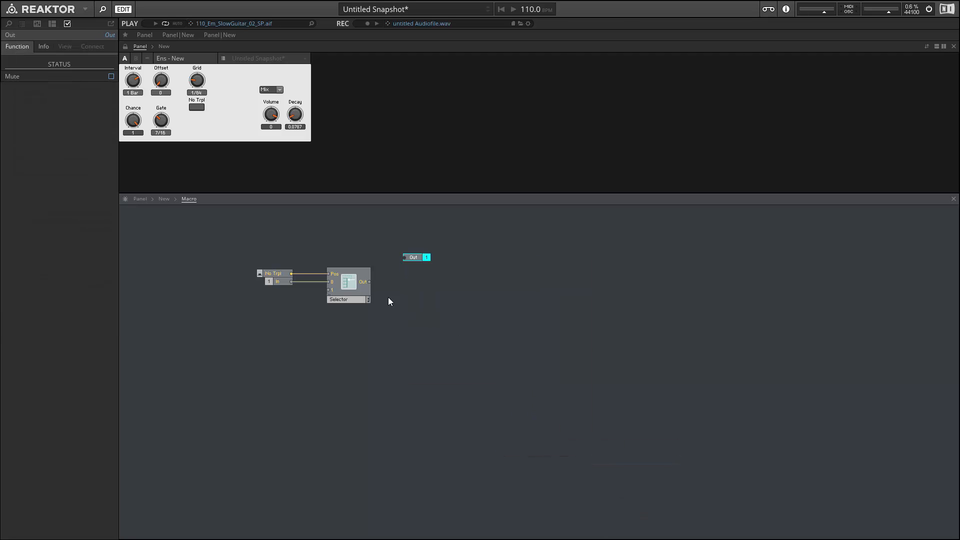
{"action": "mouse_move", "coordinate": [383, 277]}
{"action": "left_mouse_down"}
{"action": "mouse_move", "coordinate": [409, 260]}
{"action": "mouse_move", "coordinate": [400, 283]}
{"action": "left_mouse_up"}
Move the Selector and Out terminal together further right to make space after the button and In terminal.
{"action": "left_click", "coordinate": [212, 283]}
{"action": "left_click_drag", "start_coordinate": [328, 251], "coordinate": [407, 326]}
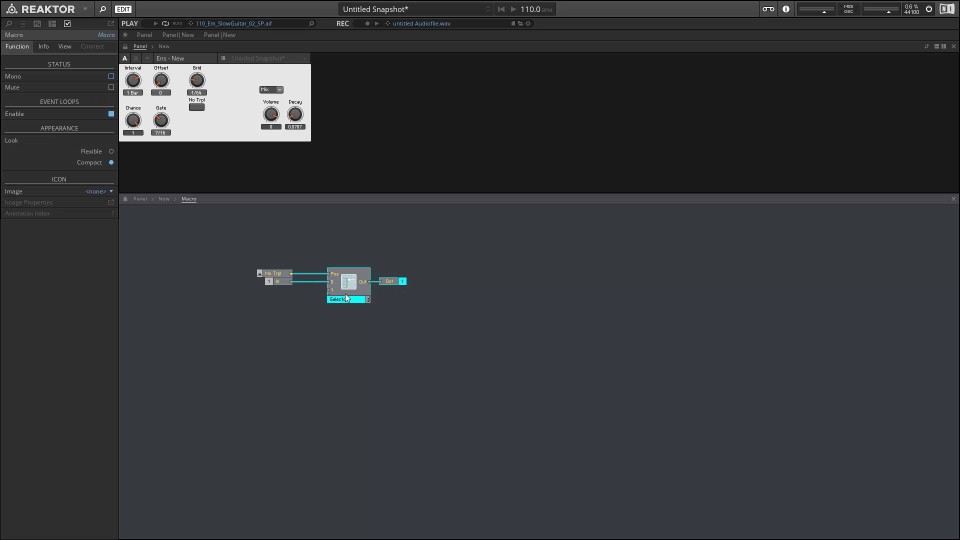
{"action": "left_click_drag", "start_coordinate": [345, 293], "coordinate": [401, 296]}
{"action": "left_click", "coordinate": [225, 320]}
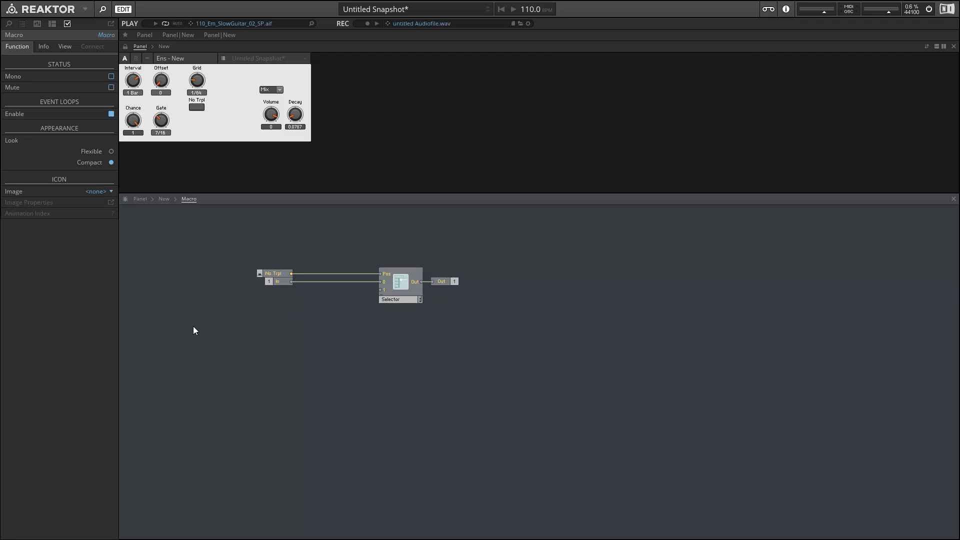
Duplicate the Selector and set the copy's minimum number of ports to 16 to match the Grid fader's range.
{"action": "left_click", "coordinate": [397, 297]}
{"action": "key", "text": "ctrl+d"}
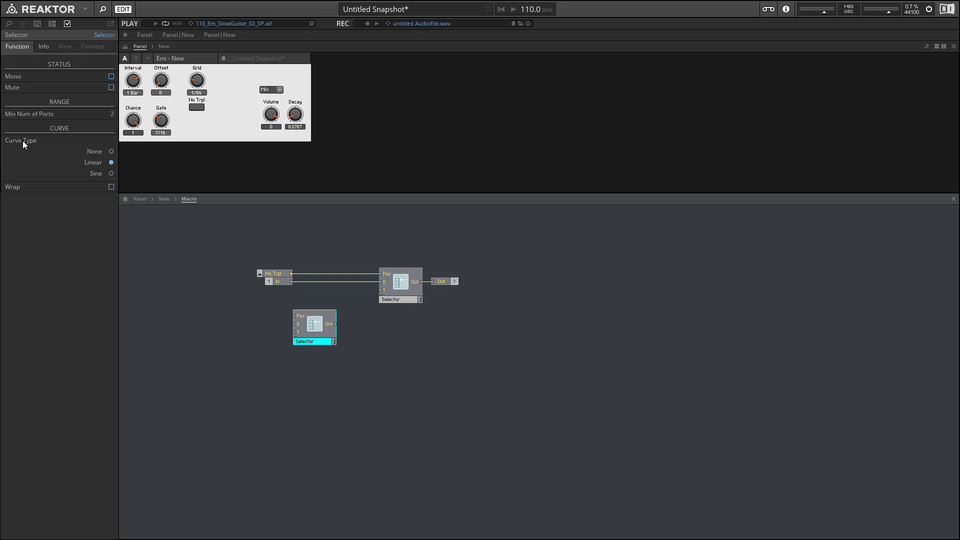
{"action": "left_click", "coordinate": [202, 81]}
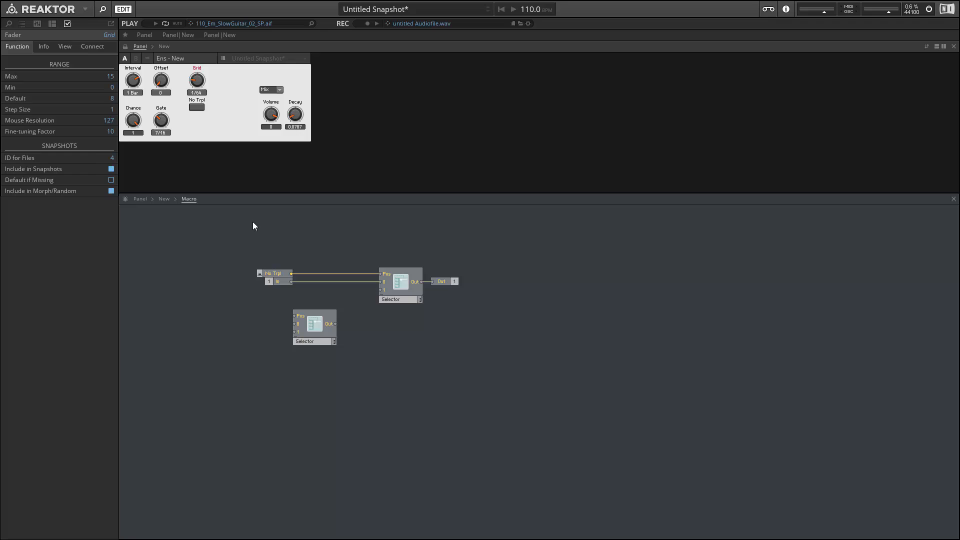
{"action": "left_click", "coordinate": [317, 326]}
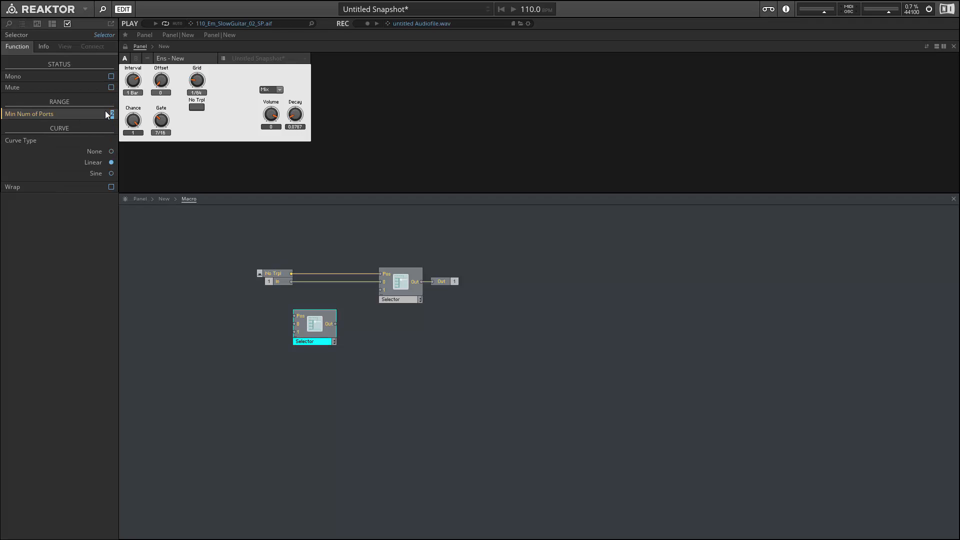
{"action": "key", "text": "Return"}
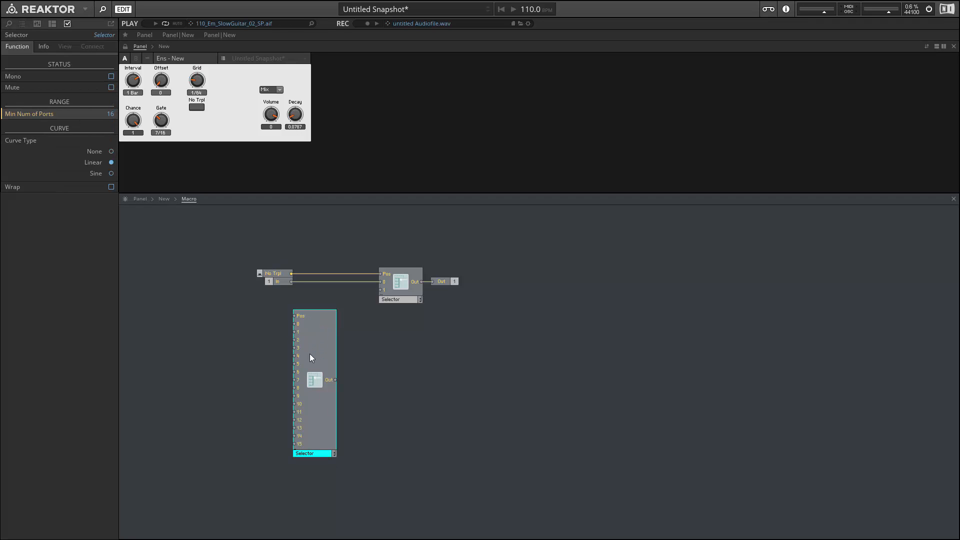
Place the 16-port Selector below the first one and wire the In terminal into its Pos input.
{"action": "left_click_drag", "start_coordinate": [319, 344], "coordinate": [333, 320]}
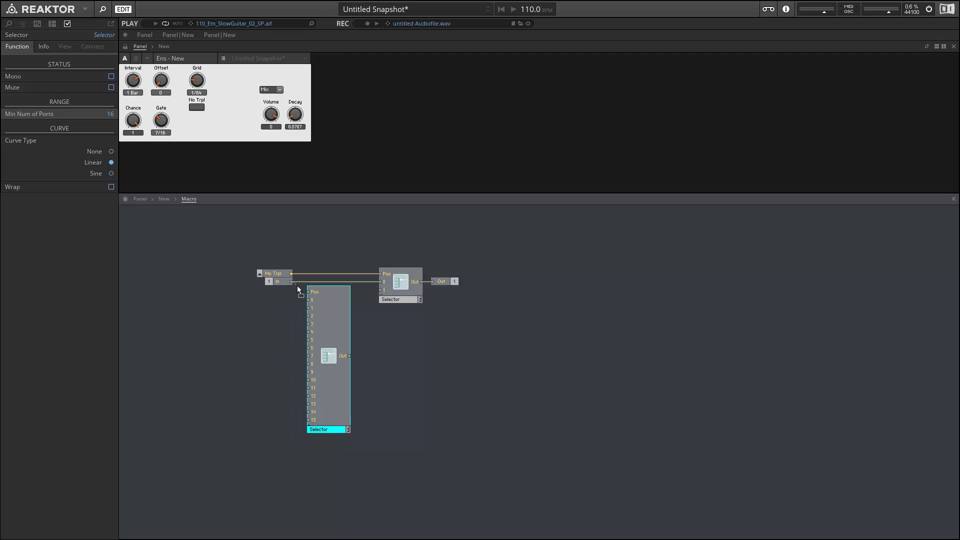
{"action": "left_click_drag", "start_coordinate": [297, 286], "coordinate": [338, 328]}
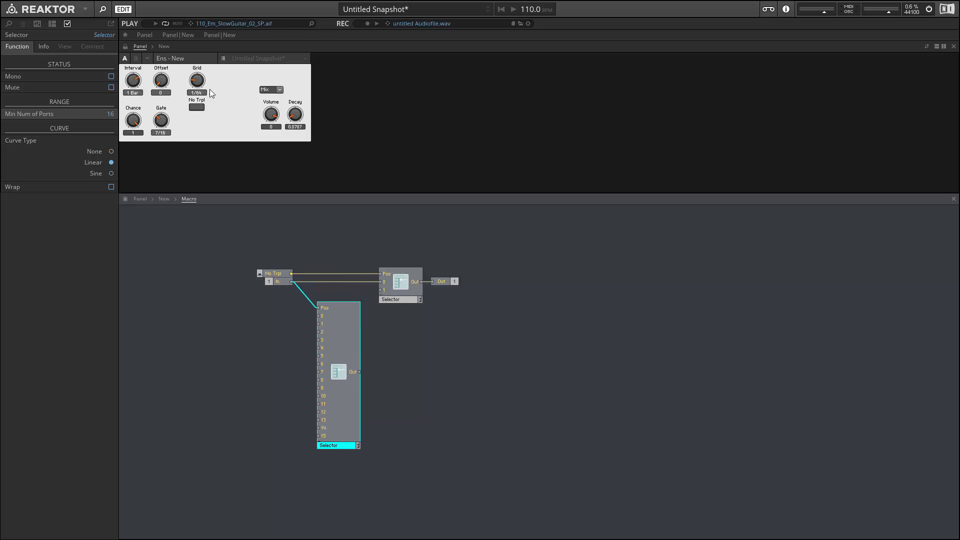
Lower the Grid knob to 1/256 and create a constant of 0 on the 16-port Selector's input 0.
{"action": "left_click_drag", "start_coordinate": [201, 84], "coordinate": [206, 106]}
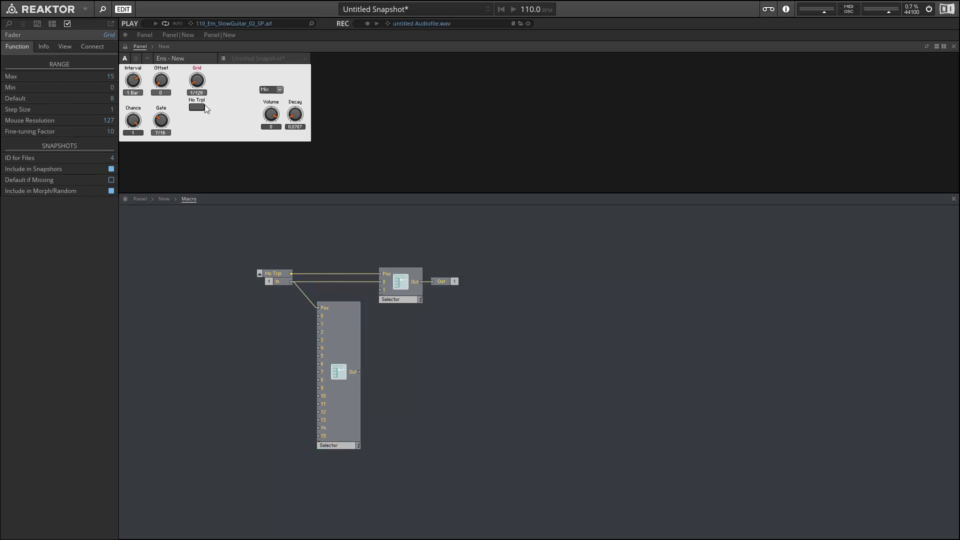
{"action": "right_click", "coordinate": [319, 316]}
{"action": "left_click", "coordinate": [345, 335]}
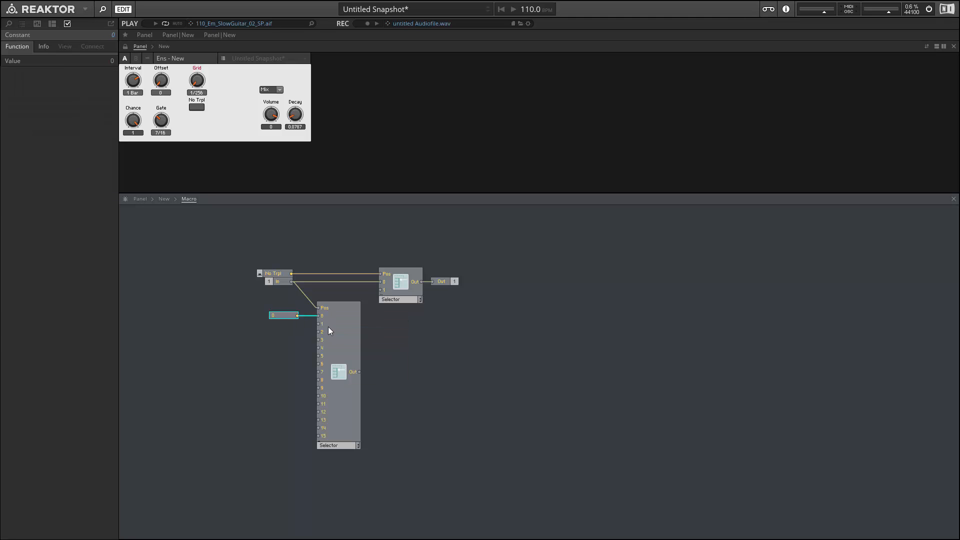
Create a constant with value 1 on the 16-port Selector's input 1.
{"action": "right_click", "coordinate": [323, 325]}
{"action": "left_click", "coordinate": [345, 342]}
{"action": "double_click", "coordinate": [273, 323]}
{"action": "type", "text": "1"}
{"action": "left_click", "coordinate": [218, 163]}
Raise the Grid knob to 1/64 and create a constant with value 3 on the 16-port Selector's input 2.
{"action": "left_click", "coordinate": [199, 88]}
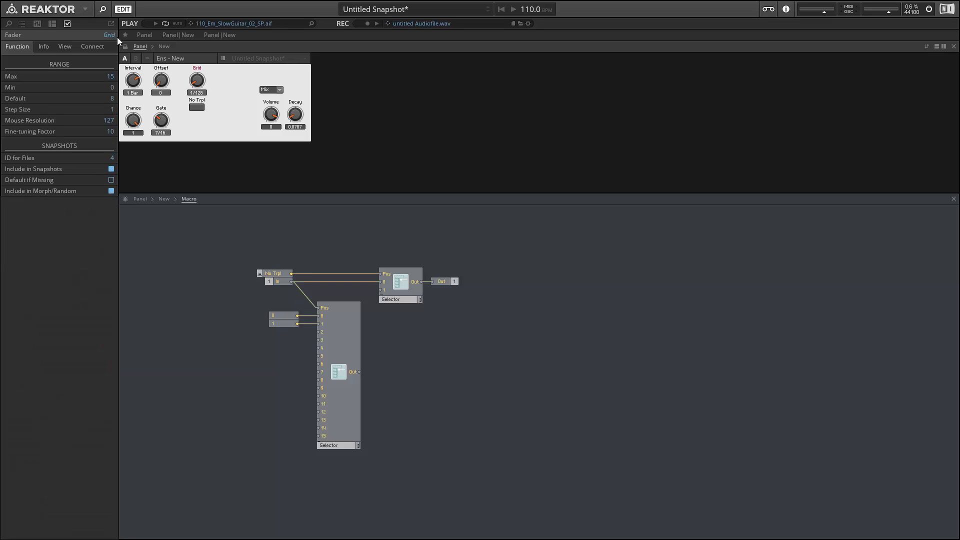
{"action": "left_click_drag", "start_coordinate": [196, 80], "coordinate": [198, 80]}
{"action": "right_click", "coordinate": [319, 347]}
{"action": "left_click", "coordinate": [332, 350]}
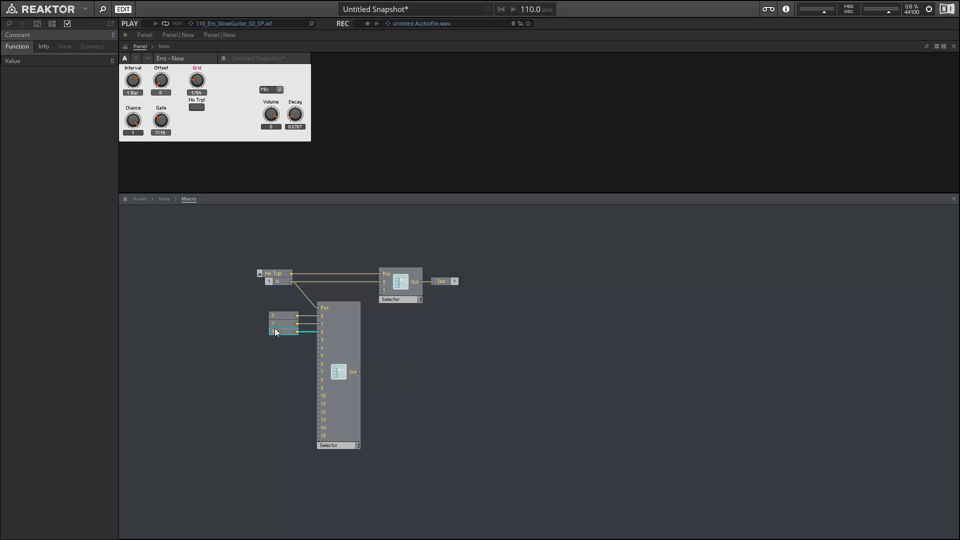
{"action": "double_click", "coordinate": [275, 331]}
{"action": "key", "text": "Return"}
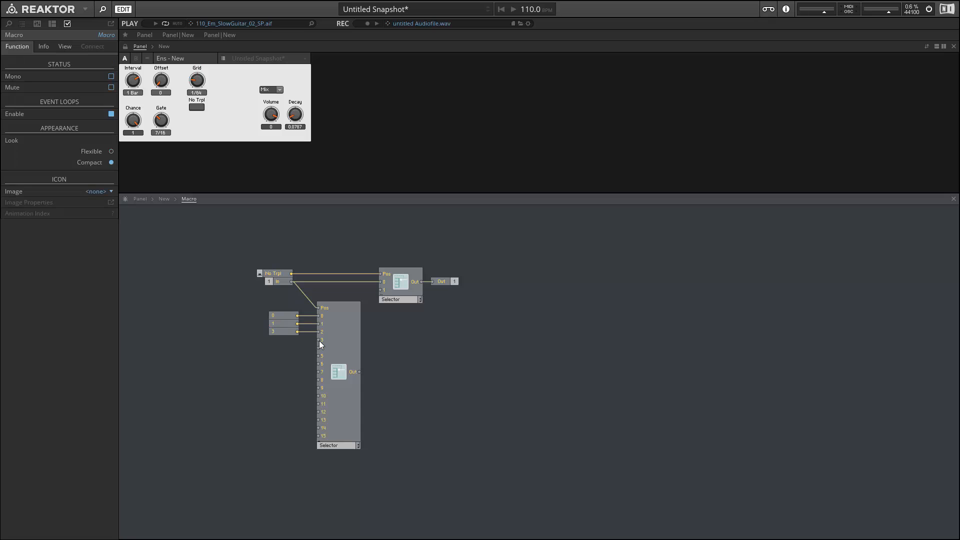
Create a constant with value 3 on the 16-port Selector's input 3.
{"action": "right_click", "coordinate": [319, 340]}
{"action": "left_click", "coordinate": [340, 358]}
{"action": "double_click", "coordinate": [292, 341]}
{"action": "type", "text": "3"}
{"action": "left_click", "coordinate": [287, 354]}
Raise the Grid knob to 1/32 and create a constant with value 5 on the 16-port Selector's input 4.
{"action": "left_click", "coordinate": [195, 79]}
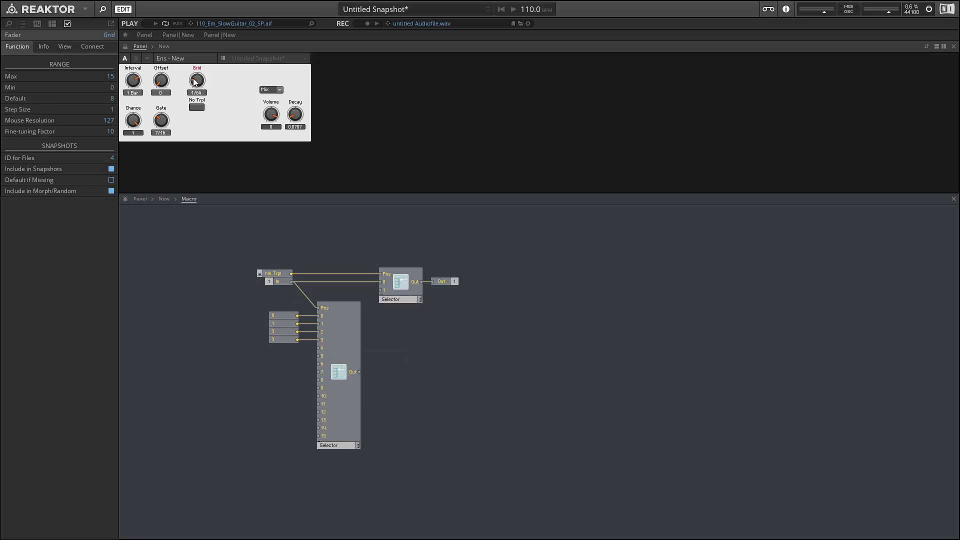
{"action": "left_click_drag", "start_coordinate": [193, 76], "coordinate": [192, 72]}
{"action": "right_click", "coordinate": [319, 347]}
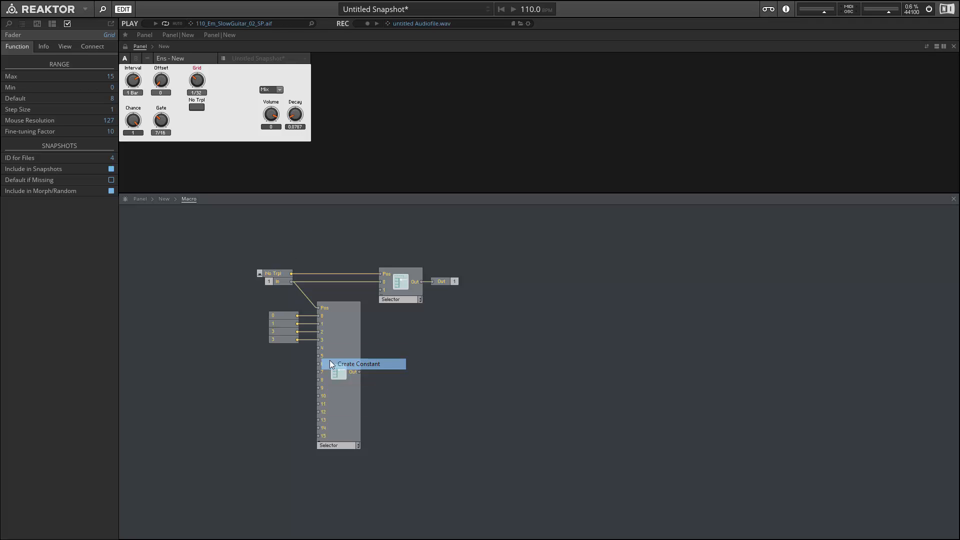
{"action": "left_click", "coordinate": [329, 361]}
{"action": "double_click", "coordinate": [278, 348]}
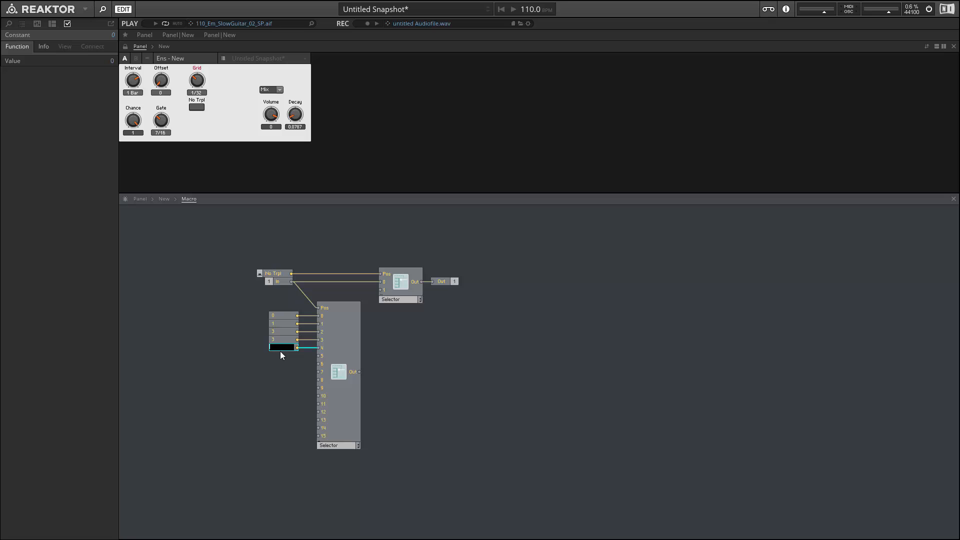
{"action": "type", "text": "5"}
Create a constant with value 5 on the 16-port Selector's input 5.
{"action": "right_click", "coordinate": [319, 355]}
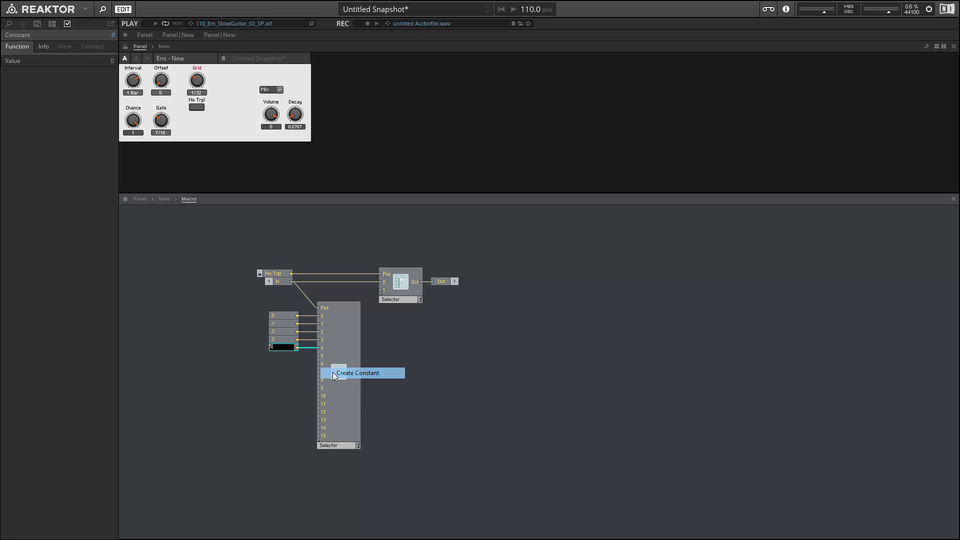
{"action": "left_click", "coordinate": [332, 372]}
{"action": "double_click", "coordinate": [289, 355]}
{"action": "type", "text": "5"}
{"action": "left_click", "coordinate": [270, 372]}
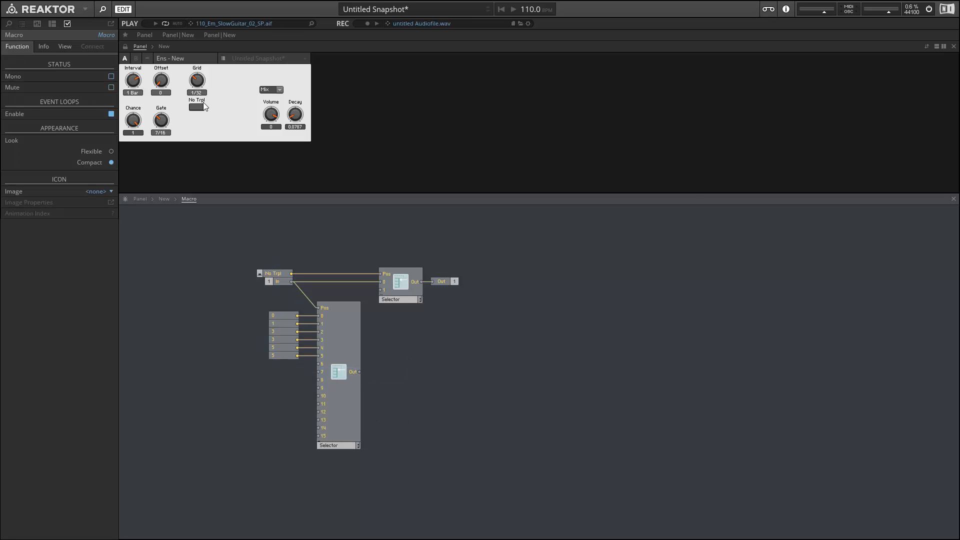
Raise the Grid knob to 1/16 and create a constant with value 7 on the 16-port Selector's input 6.
{"action": "left_click_drag", "start_coordinate": [195, 83], "coordinate": [193, 70]}
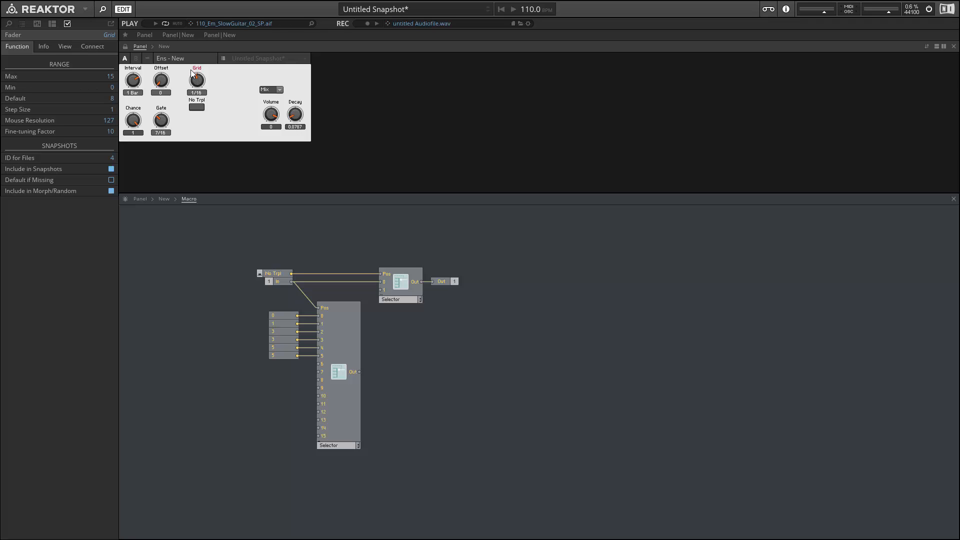
{"action": "right_click", "coordinate": [322, 371]}
{"action": "left_click", "coordinate": [336, 386]}
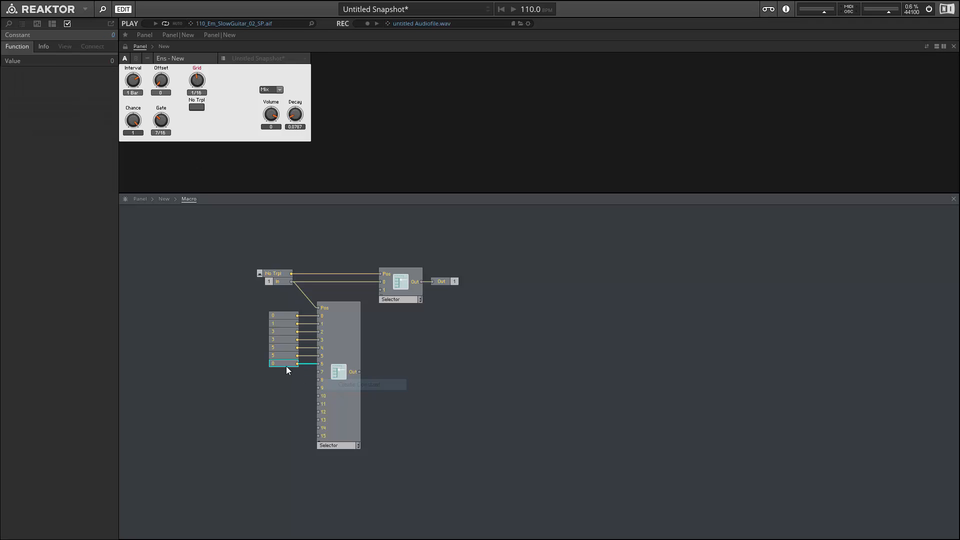
{"action": "double_click", "coordinate": [286, 366]}
{"action": "type", "text": "7"}
{"action": "left_click", "coordinate": [293, 377]}
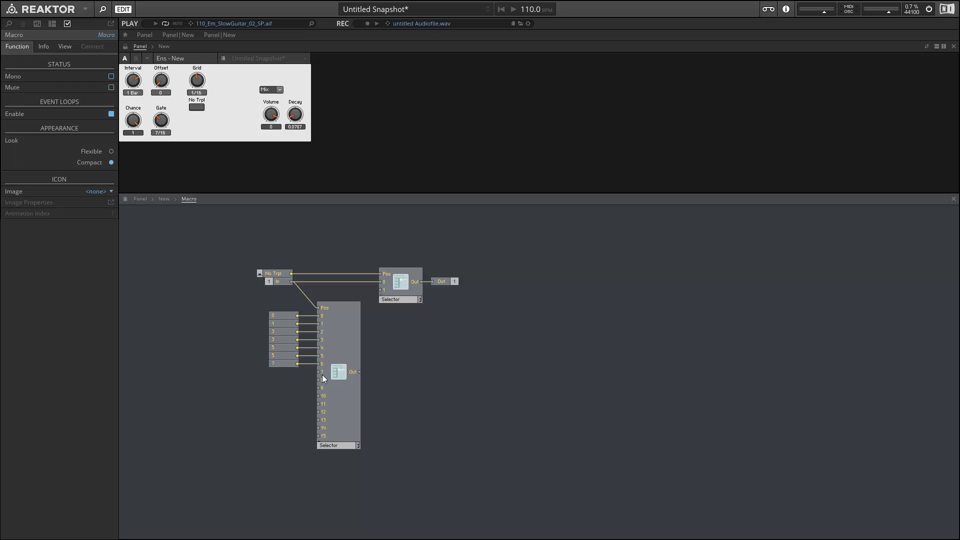
Create a constant with value 7 on the 16-port Selector's input 7.
{"action": "right_click", "coordinate": [325, 388]}
{"action": "left_click", "coordinate": [326, 388]}
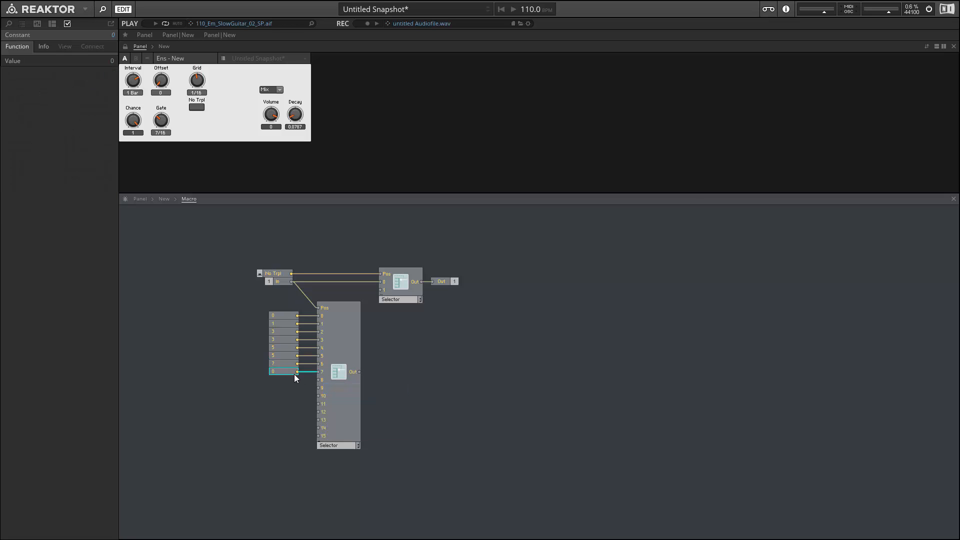
{"action": "type", "text": "7"}
{"action": "key", "text": "Return"}
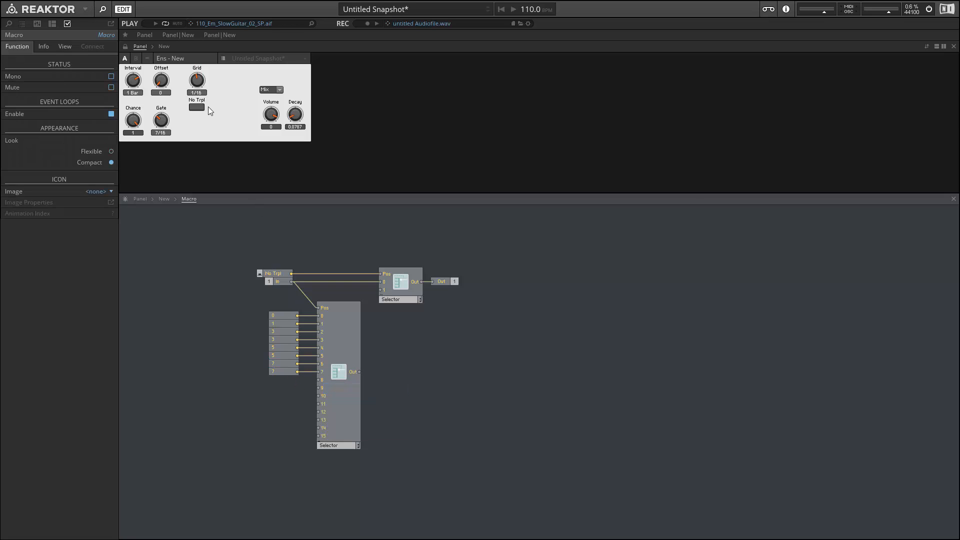
Raise the Grid knob to 1/8 and create a constant with value 9 on the 16-port Selector's input 8.
{"action": "left_click", "coordinate": [198, 82]}
{"action": "left_click_drag", "start_coordinate": [198, 81], "coordinate": [199, 75]}
{"action": "right_click", "coordinate": [323, 379]}
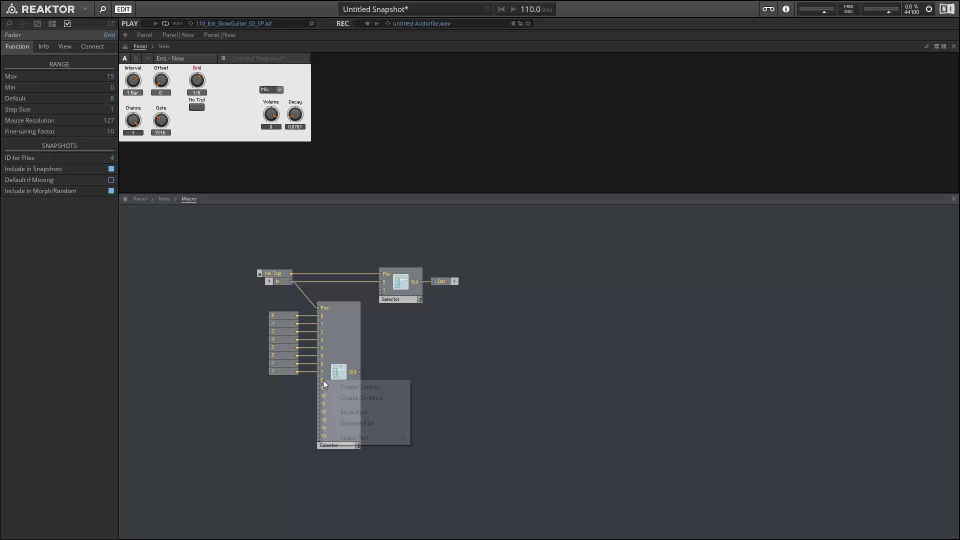
{"action": "left_click", "coordinate": [334, 398]}
{"action": "double_click", "coordinate": [277, 380]}
{"action": "type", "text": "9"}
{"action": "key", "text": "Return"}
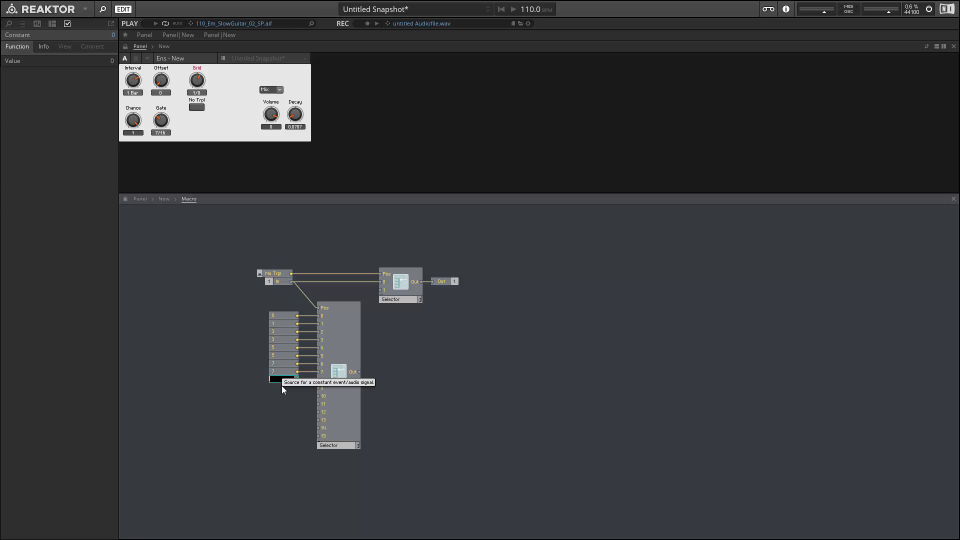
{"action": "left_click", "coordinate": [307, 398]}
Create a constant with value 9 on the 16-port Selector's input 9.
{"action": "right_click", "coordinate": [320, 388]}
{"action": "left_click", "coordinate": [336, 405]}
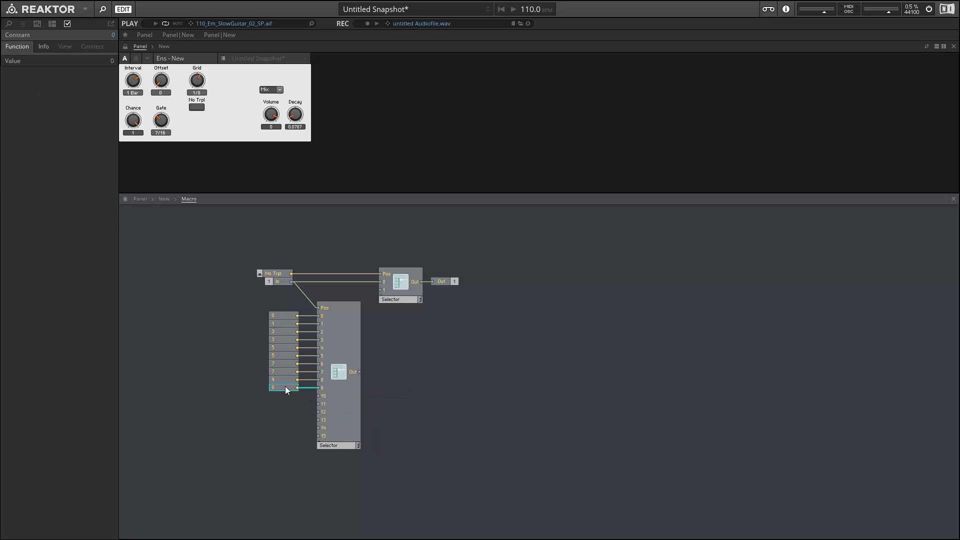
{"action": "type", "text": "9"}
{"action": "key", "text": "Return"}
{"action": "left_click", "coordinate": [308, 402]}
Create a constant with value 11 on the 16-port Selector's input 10.
{"action": "right_click", "coordinate": [319, 398]}
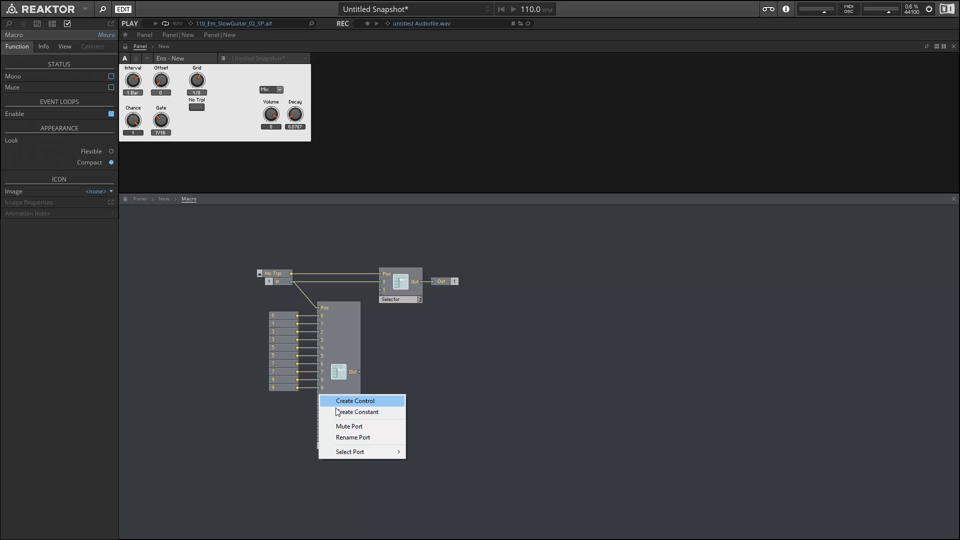
{"action": "left_click", "coordinate": [336, 400]}
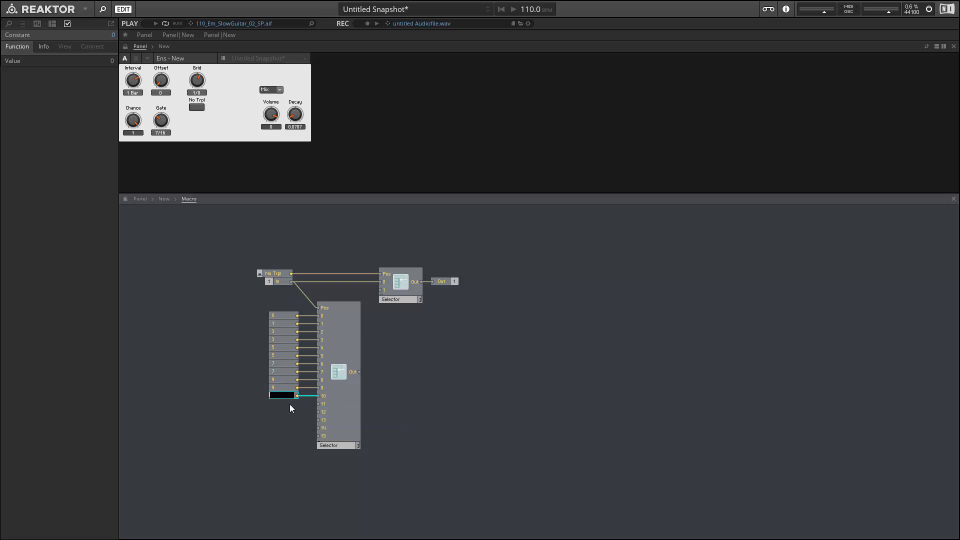
{"action": "double_click", "coordinate": [293, 407]}
{"action": "double_click", "coordinate": [371, 419]}
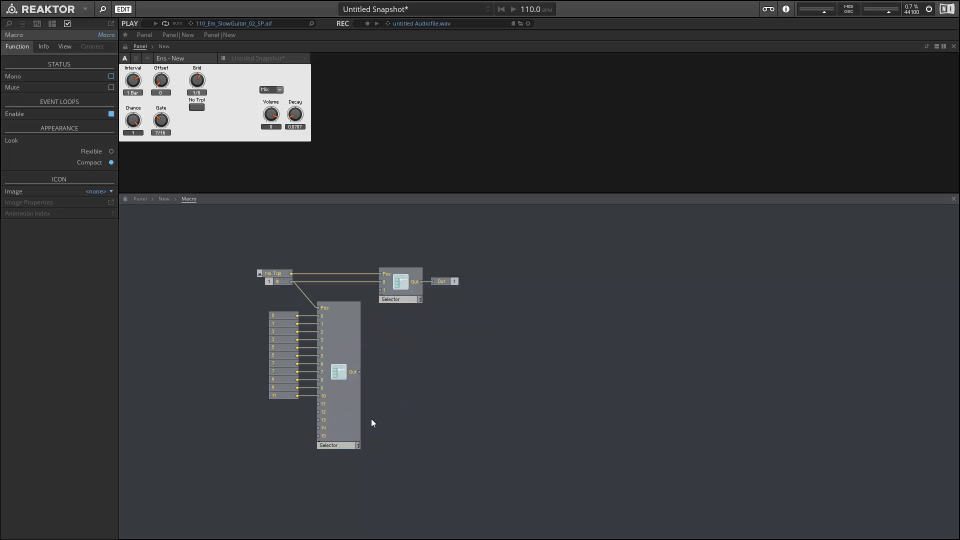
Create a constant with value 11 on the 16-port Selector's input 11.
{"action": "right_click", "coordinate": [320, 404]}
{"action": "left_click", "coordinate": [334, 408]}
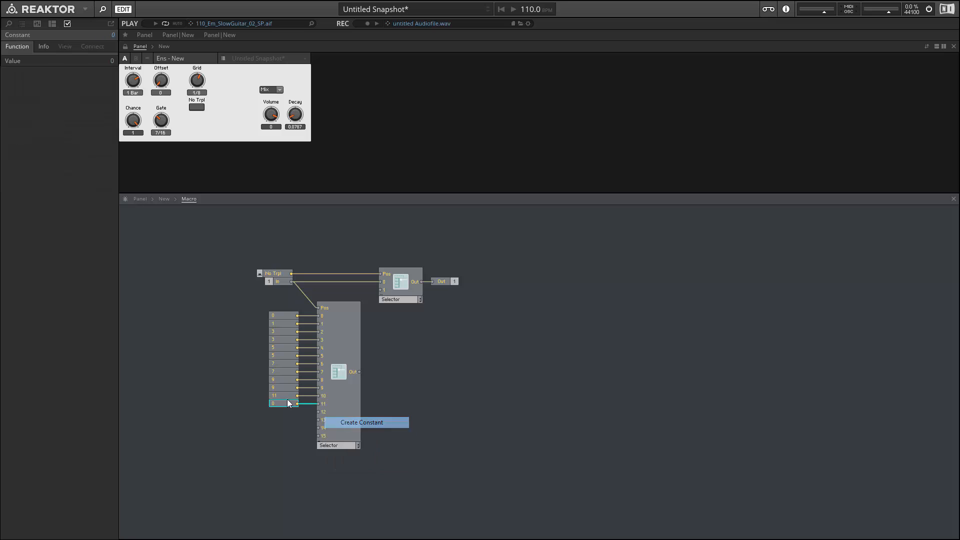
{"action": "type", "text": "11"}
{"action": "left_click", "coordinate": [288, 427]}
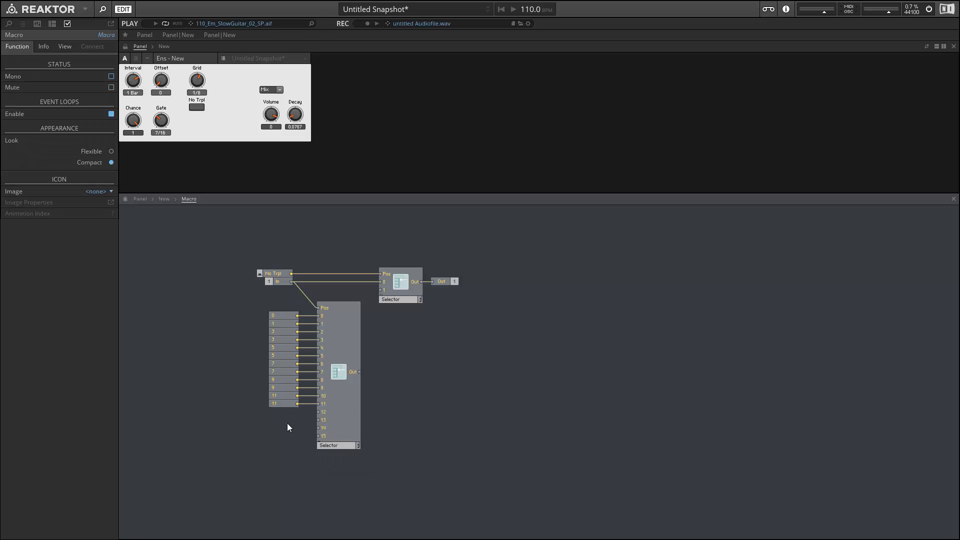
Create a constant with value 13 on the 16-port Selector's input 12.
{"action": "right_click", "coordinate": [323, 415]}
{"action": "left_click", "coordinate": [340, 431]}
{"action": "type", "text": "1"}
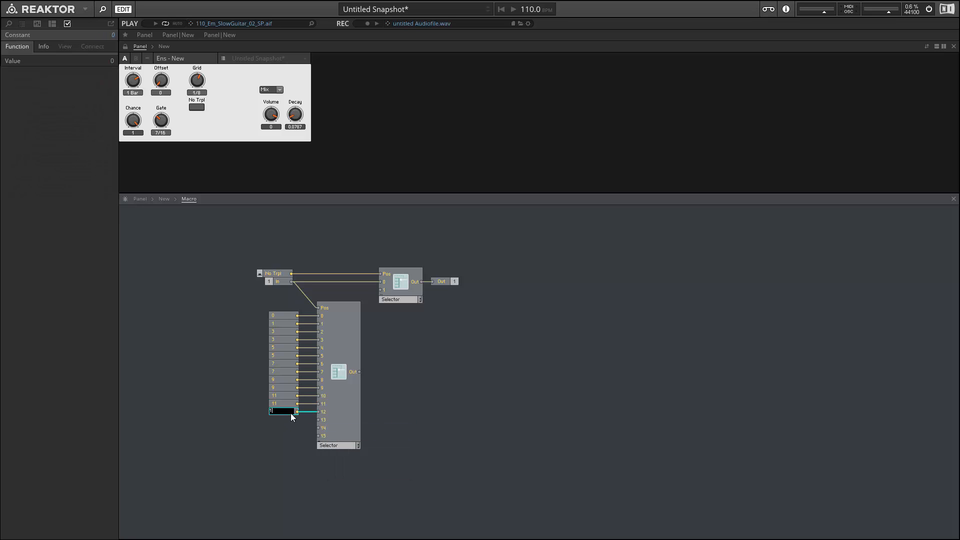
{"action": "type", "text": "3"}
{"action": "left_click", "coordinate": [301, 423]}
Create a constant with value 13 on the 16-port Selector's input 13.
{"action": "right_click", "coordinate": [321, 421]}
{"action": "left_click", "coordinate": [340, 439]}
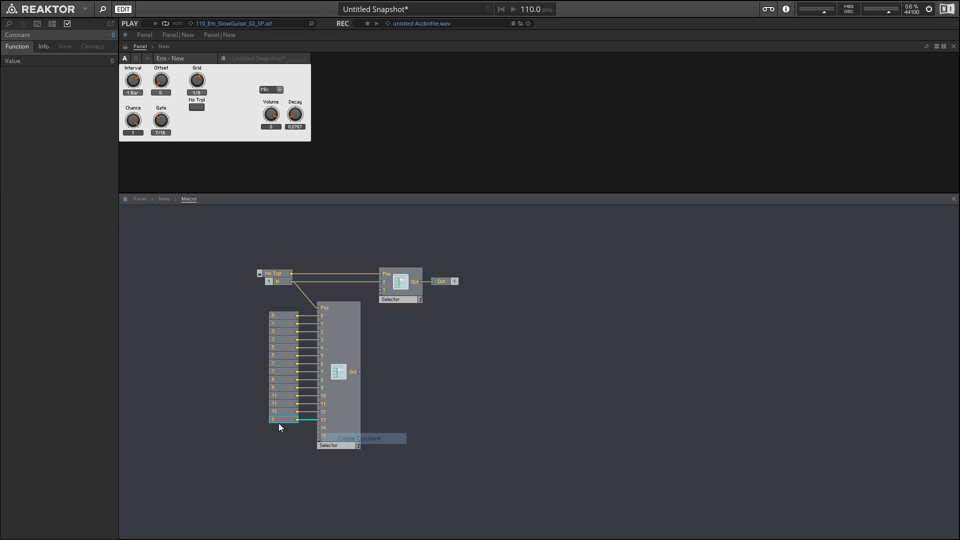
{"action": "type", "text": "13"}
{"action": "left_click", "coordinate": [283, 429]}
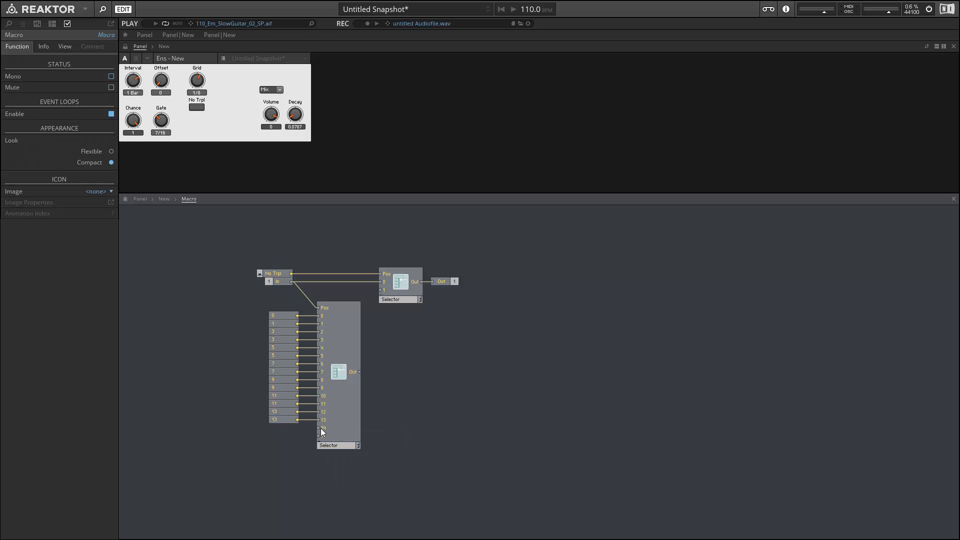
Create a constant with value 15 on the 16-port Selector's input 14.
{"action": "right_click", "coordinate": [321, 428]}
{"action": "left_click", "coordinate": [341, 445]}
{"action": "double_click", "coordinate": [283, 428]}
{"action": "type", "text": "15"}
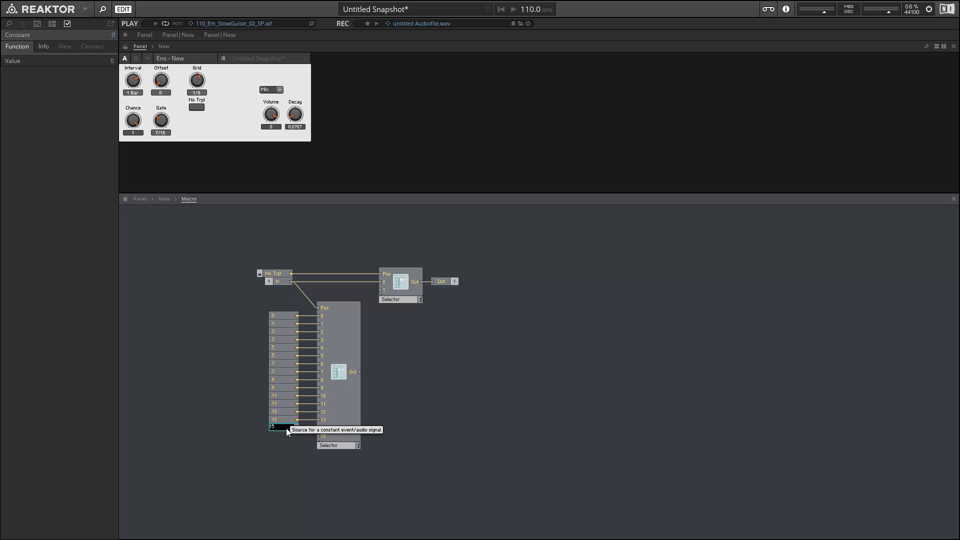
{"action": "key", "text": "Return"}
Duplicate the constant with value 15 and wire the copy to the 16-port Selector's input 15.
{"action": "right_click", "coordinate": [284, 427]}
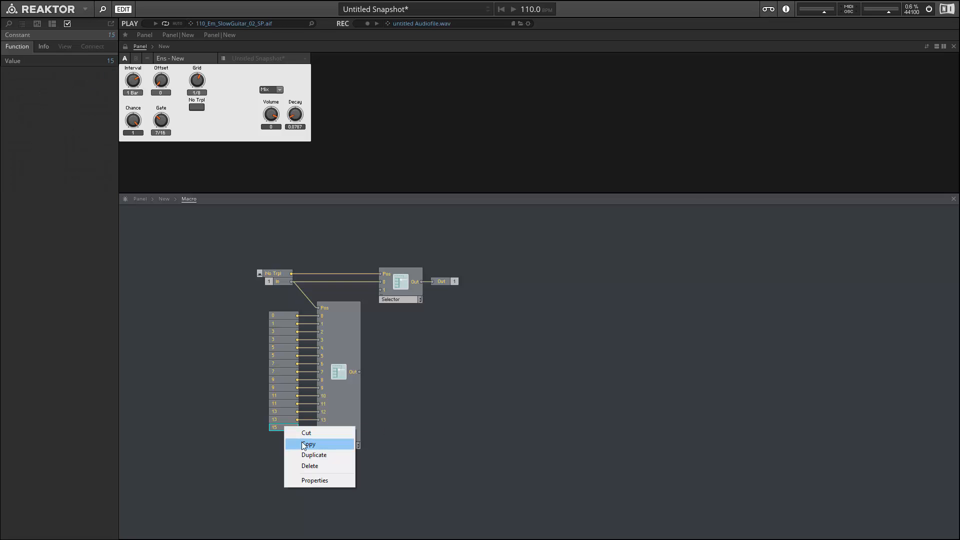
{"action": "left_click", "coordinate": [300, 455]}
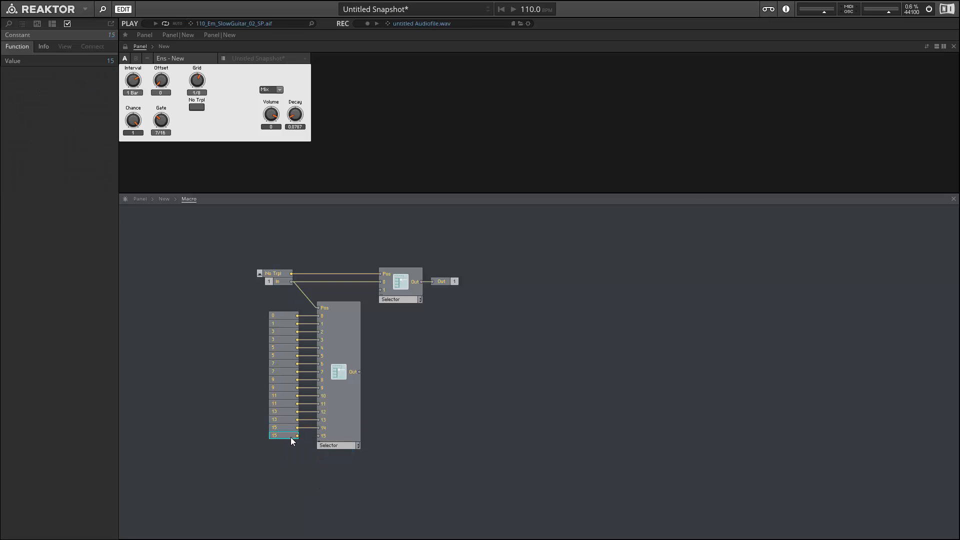
{"action": "left_click_drag", "start_coordinate": [298, 436], "coordinate": [319, 436]}
{"action": "left_click", "coordinate": [309, 453]}
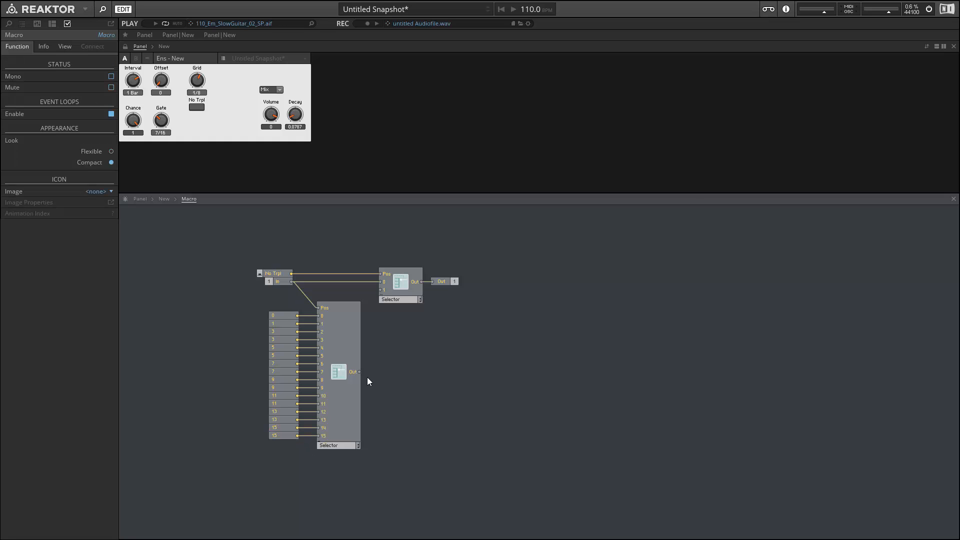
Wire the 16-port Selector's output to the two-port Selector's input 1 and align it and its constants directly below the In terminal.
{"action": "left_click_drag", "start_coordinate": [356, 372], "coordinate": [378, 296]}
{"action": "left_click_drag", "start_coordinate": [350, 455], "coordinate": [275, 300]}
{"action": "left_click_drag", "start_coordinate": [344, 340], "coordinate": [338, 318]}
{"action": "left_click", "coordinate": [408, 352]}
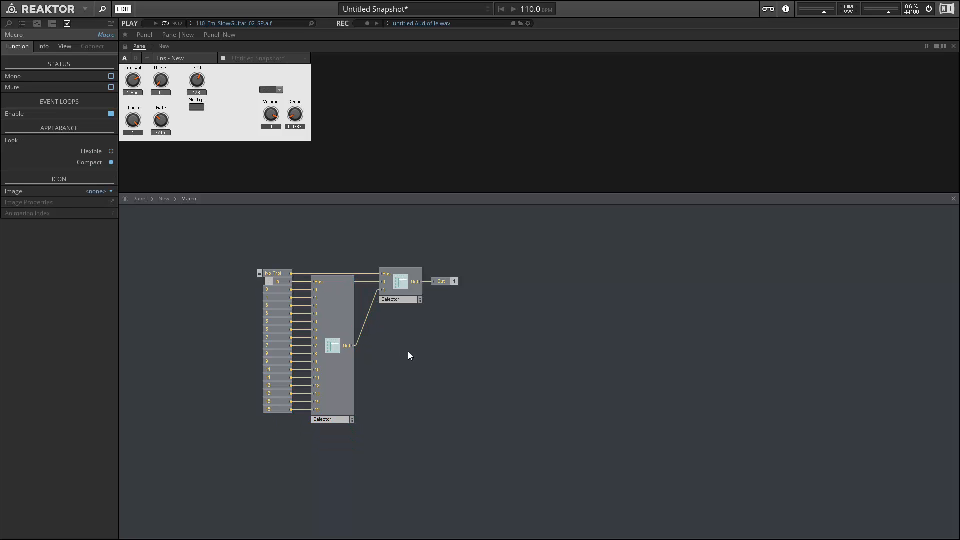
Return to the parent structure and set the Macro to Mono.
{"action": "double_click", "coordinate": [413, 383]}
{"action": "right_click", "coordinate": [376, 424]}
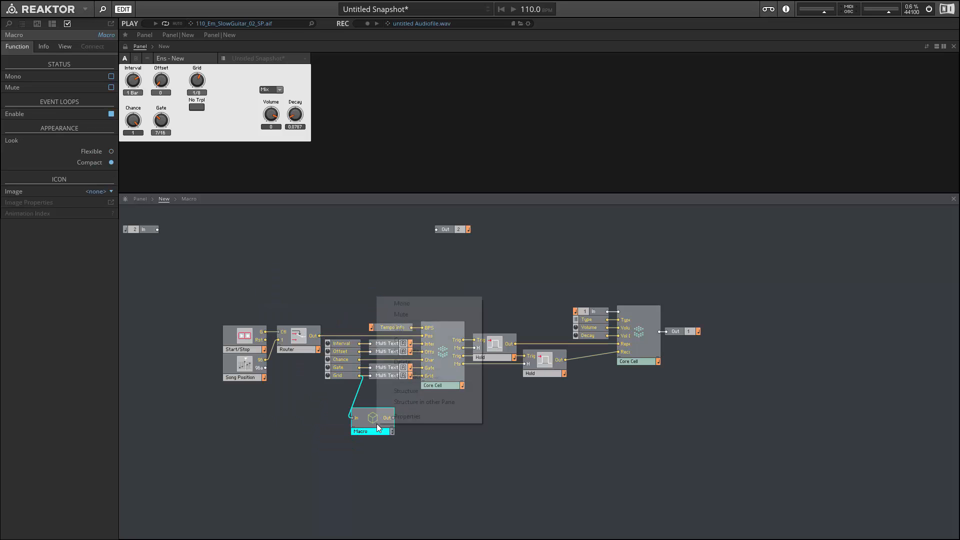
{"action": "left_click", "coordinate": [418, 303]}
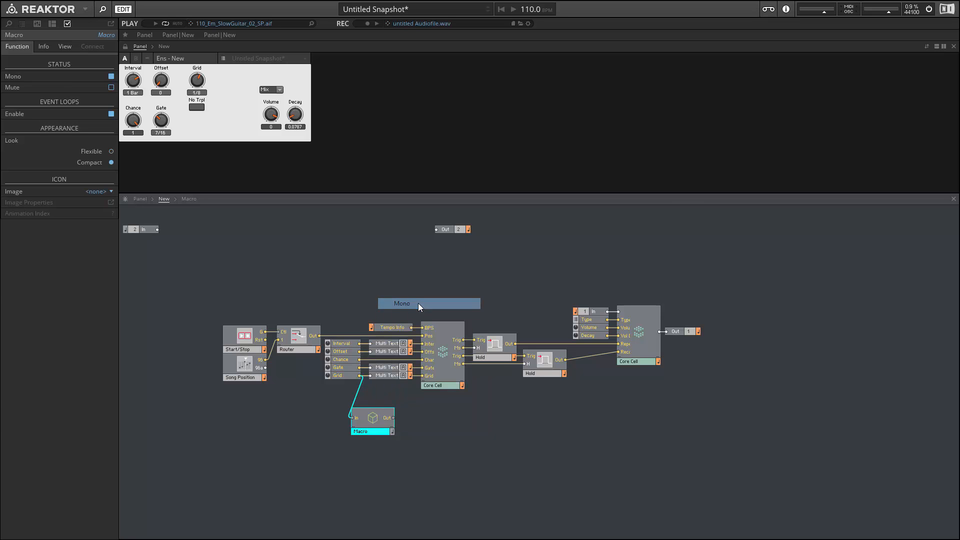
Move the Multi Text modules, Core Cells and everything after them away from the knobs to make room for the Macro.
{"action": "left_click_drag", "start_coordinate": [696, 412], "coordinate": [401, 290]}
{"action": "left_click_drag", "start_coordinate": [451, 367], "coordinate": [514, 373]}
{"action": "left_click", "coordinate": [481, 422]}
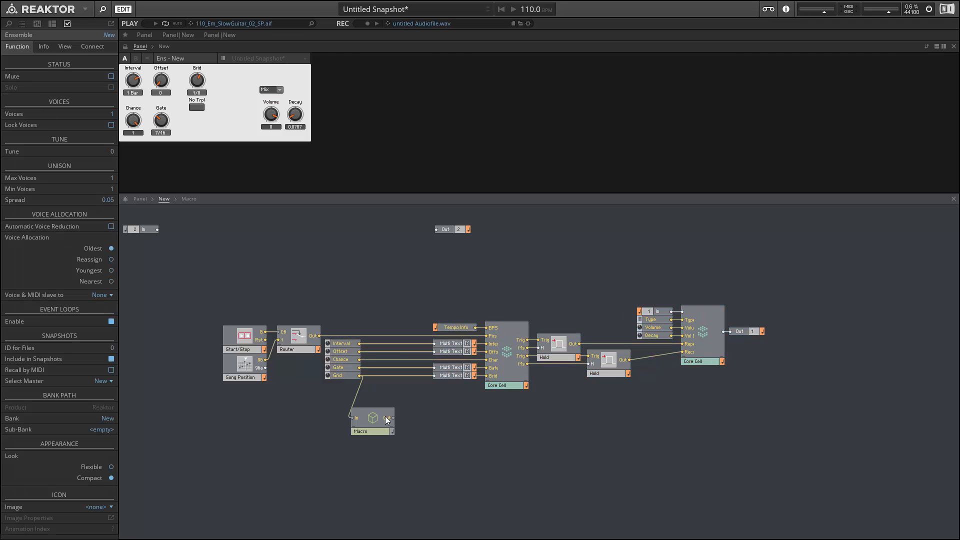
Wire the Macro's output to the Grid Multi Text and the Core Cell's Grid input, and place the Macro beside the Grid knob module.
{"action": "mouse_move", "coordinate": [390, 419]}
{"action": "left_mouse_down"}
{"action": "mouse_move", "coordinate": [401, 353]}
{"action": "mouse_move", "coordinate": [435, 376]}
{"action": "mouse_move", "coordinate": [393, 409]}
{"action": "left_mouse_up"}
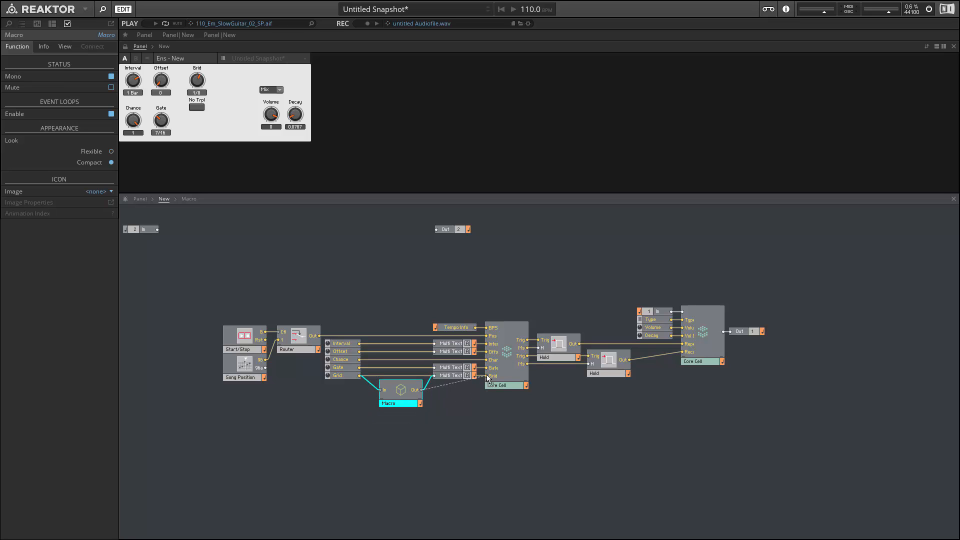
{"action": "left_click_drag", "start_coordinate": [487, 379], "coordinate": [487, 379]}
{"action": "left_click_drag", "start_coordinate": [405, 401], "coordinate": [391, 388]}
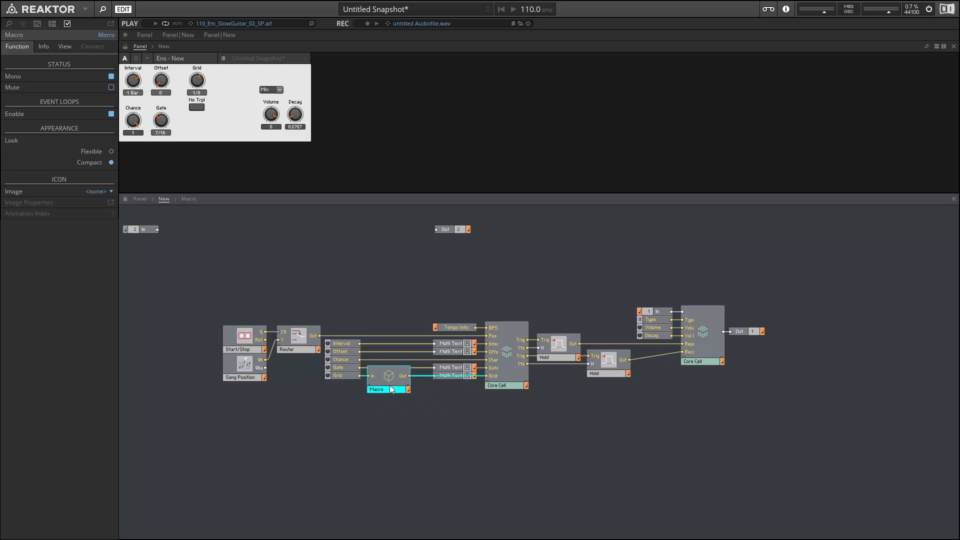
{"action": "left_click", "coordinate": [338, 419]}
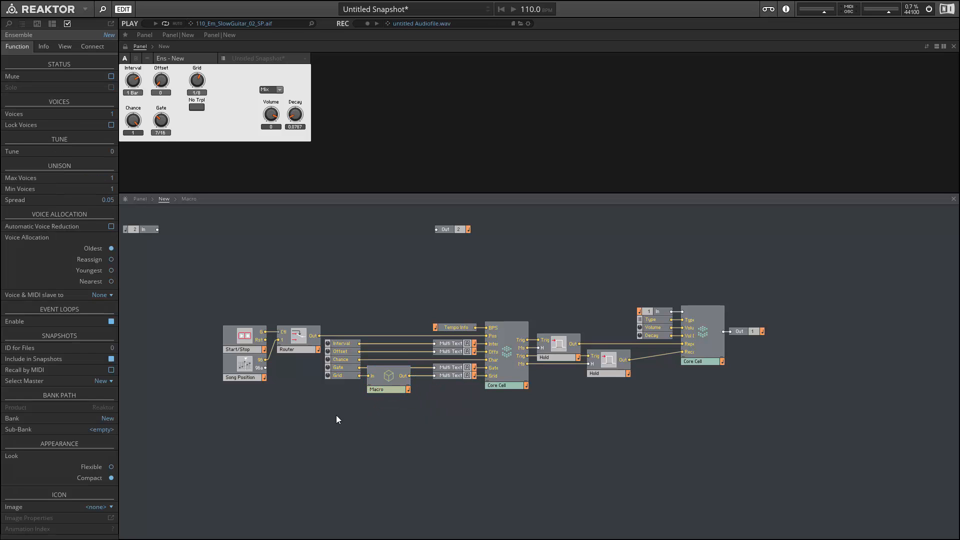
Turn on the No Trpl button and test the remapping by sweeping the Grid knob down to 1/32.
{"action": "left_click", "coordinate": [197, 107]}
{"action": "left_click", "coordinate": [200, 81]}
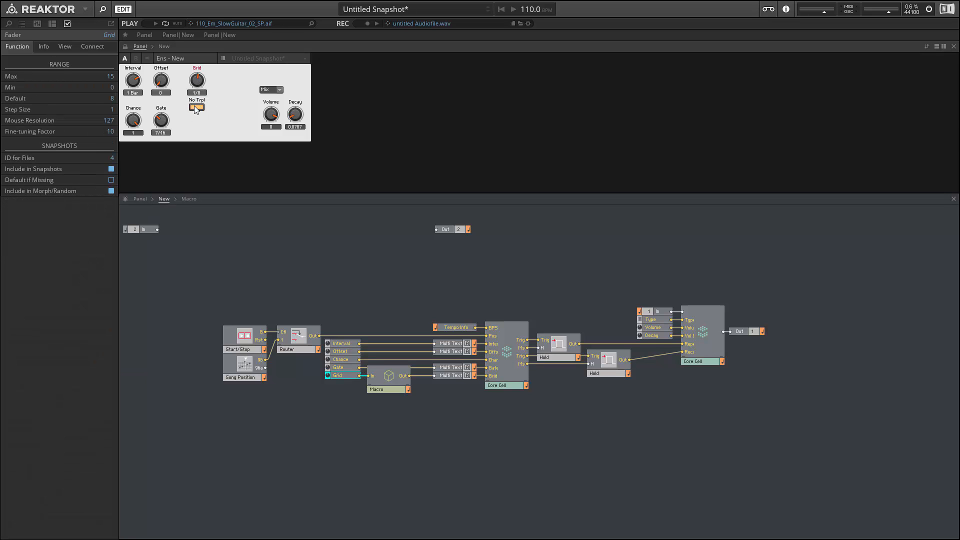
{"action": "left_click", "coordinate": [195, 106]}
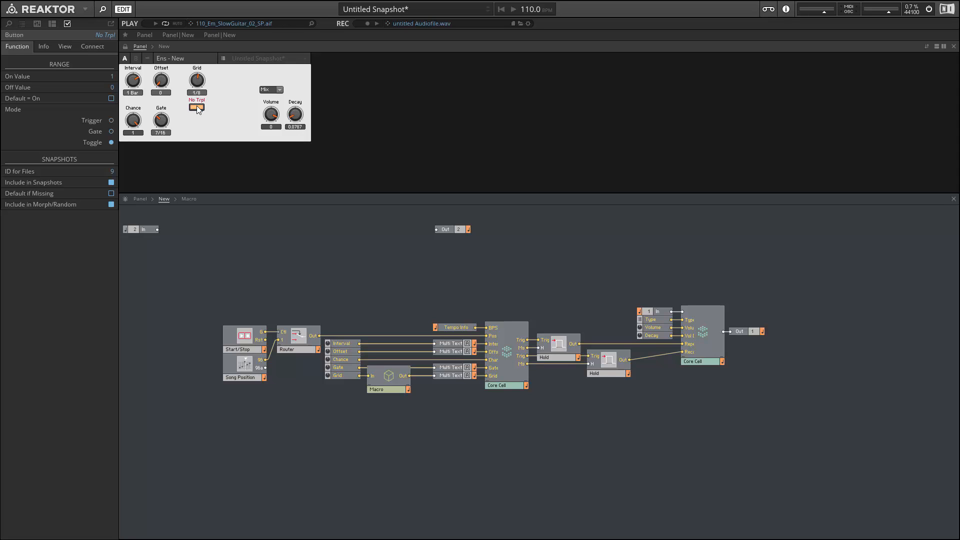
{"action": "left_click", "coordinate": [200, 81]}
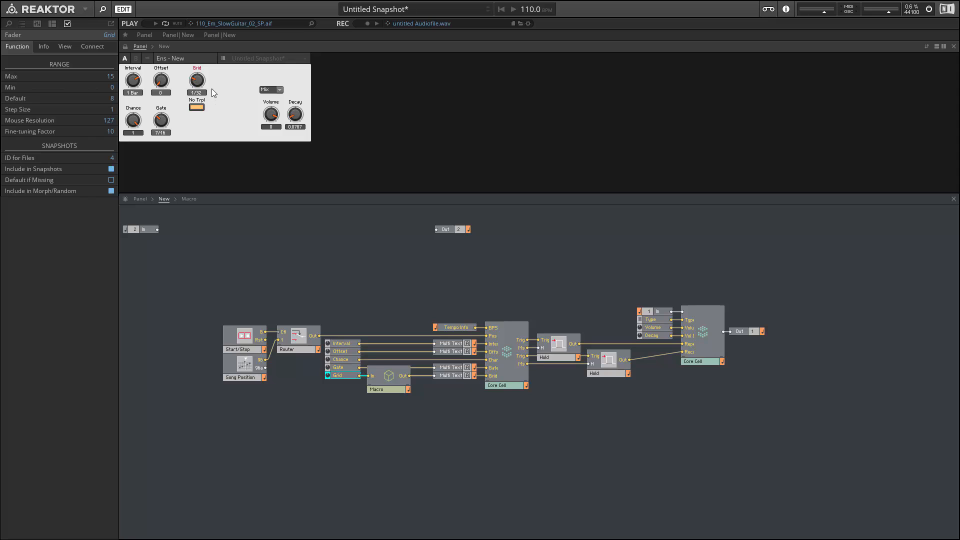
Set the Grid knob to 1/96 and turn off the No Trpl button.
{"action": "left_click_drag", "start_coordinate": [200, 70], "coordinate": [201, 97]}
{"action": "left_click", "coordinate": [202, 106]}
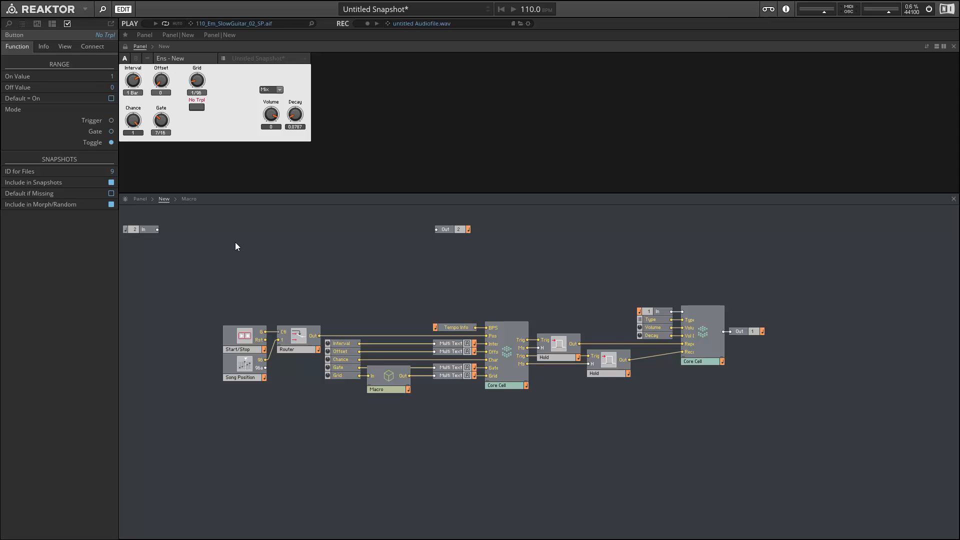
{"action": "left_click", "coordinate": [619, 327]}
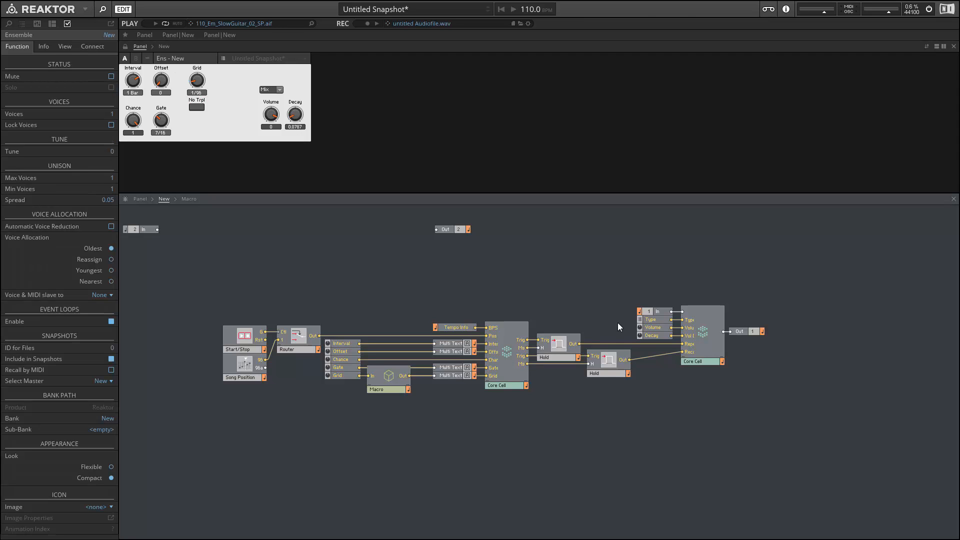
Move both Hold modules, the final Core Cell and its connected modules away from the main Core Cell to make room.
{"action": "left_click_drag", "start_coordinate": [559, 289], "coordinate": [785, 406]}
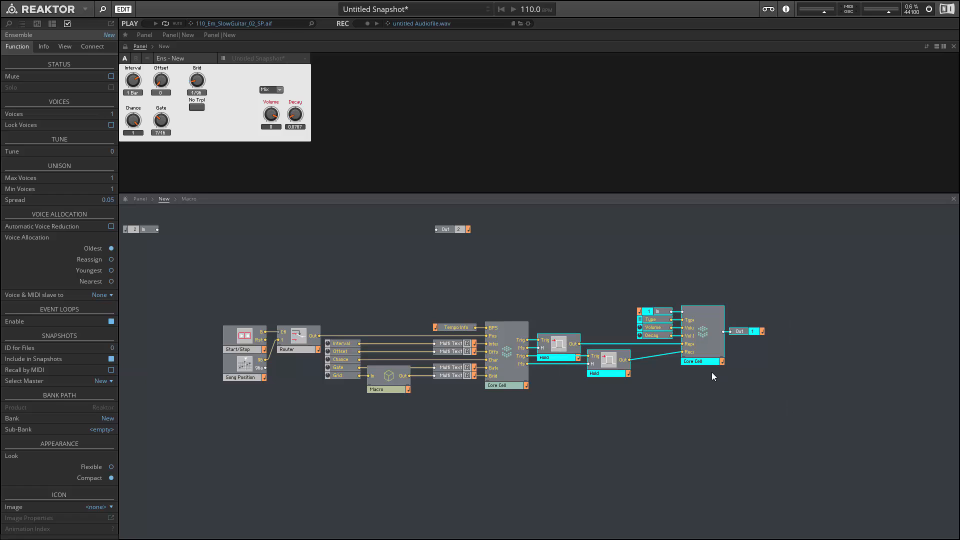
{"action": "left_click_drag", "start_coordinate": [716, 360], "coordinate": [802, 355]}
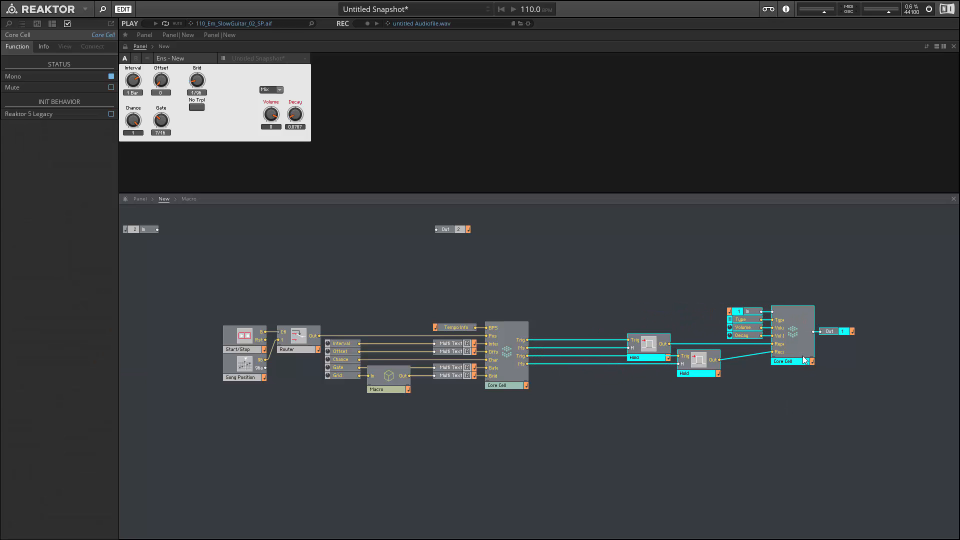
{"action": "left_click", "coordinate": [595, 318]}
Add a Button module to the structure and name it Repeat.
{"action": "right_click", "coordinate": [491, 263]}
{"action": "mouse_move", "coordinate": [529, 269]}
{"action": "mouse_move", "coordinate": [653, 275]}
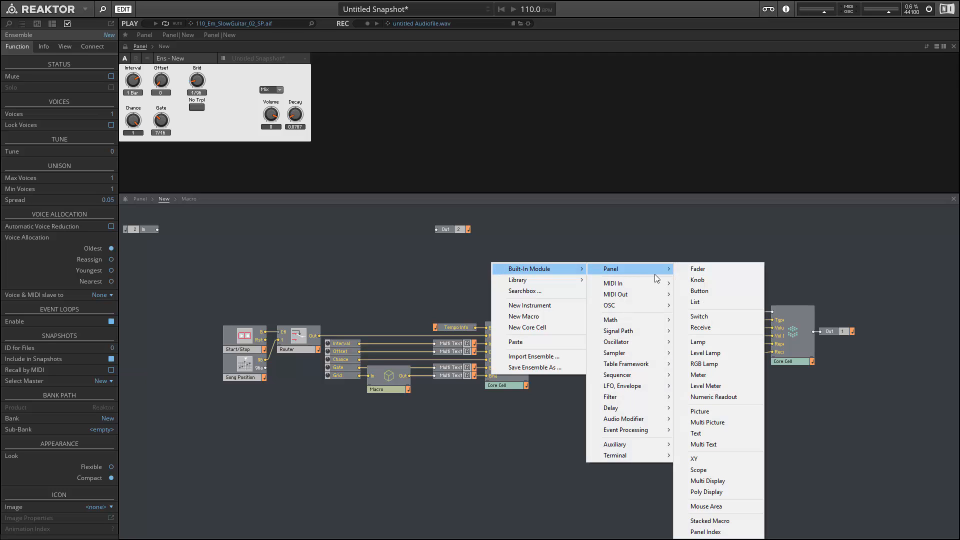
{"action": "left_click", "coordinate": [713, 290]}
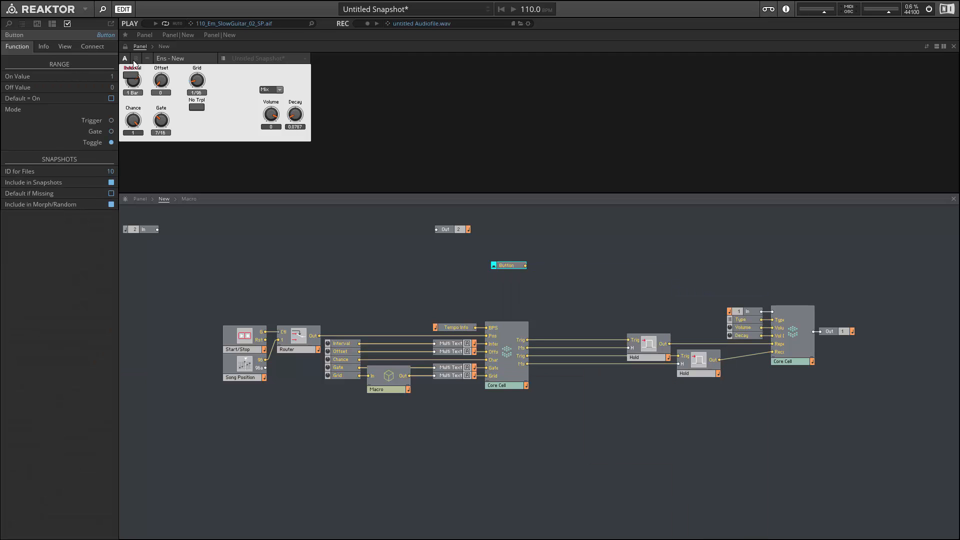
{"action": "left_click", "coordinate": [99, 36]}
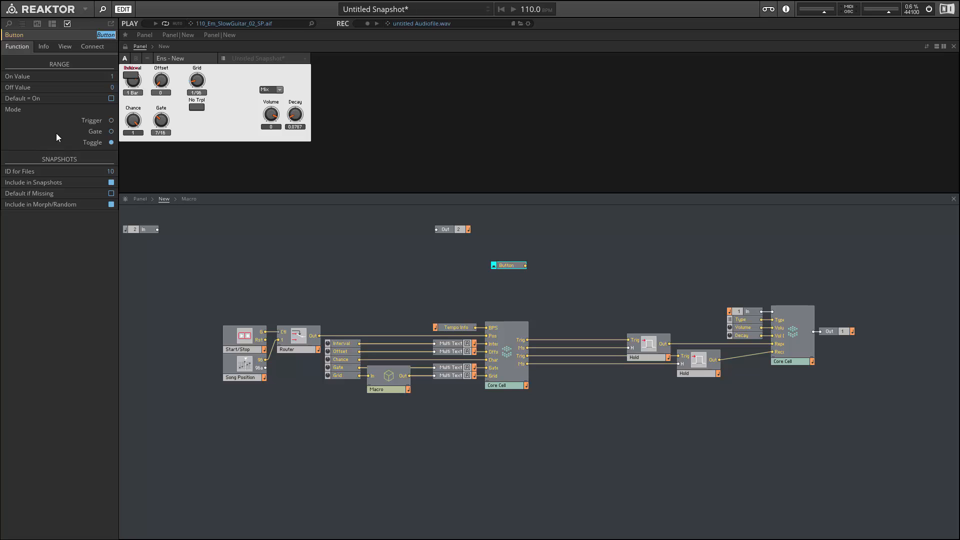
{"action": "type", "text": "Repeat"}
{"action": "key", "text": "Return"}
Unlock the instrument panel, place the Repeat button below the Interval knob, shift the Chance and Gate knobs down, and relock the panel.
{"action": "left_click_drag", "start_coordinate": [119, 45], "coordinate": [121, 46]}
{"action": "left_click", "coordinate": [125, 46]}
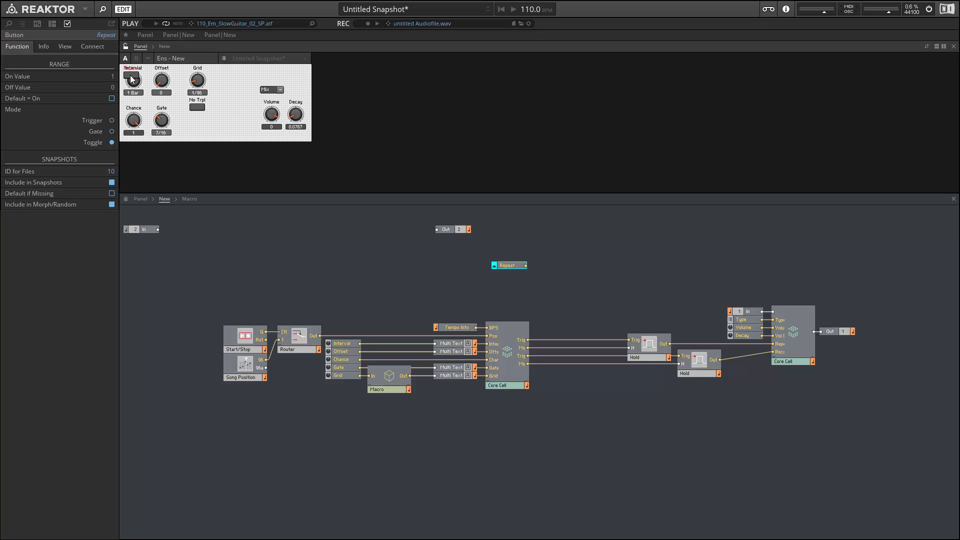
{"action": "left_click_drag", "start_coordinate": [132, 78], "coordinate": [134, 111]}
{"action": "left_click_drag", "start_coordinate": [185, 153], "coordinate": [138, 133]}
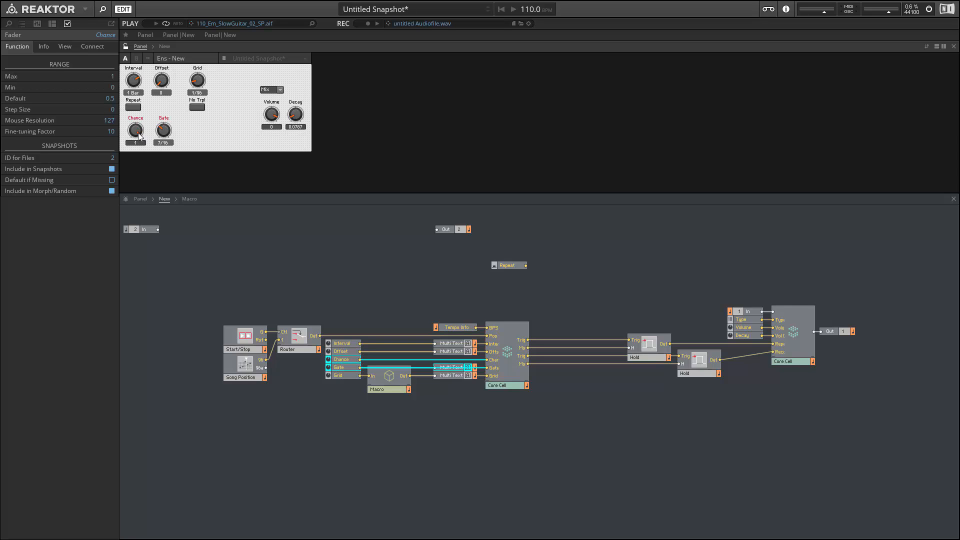
{"action": "left_click", "coordinate": [160, 105]}
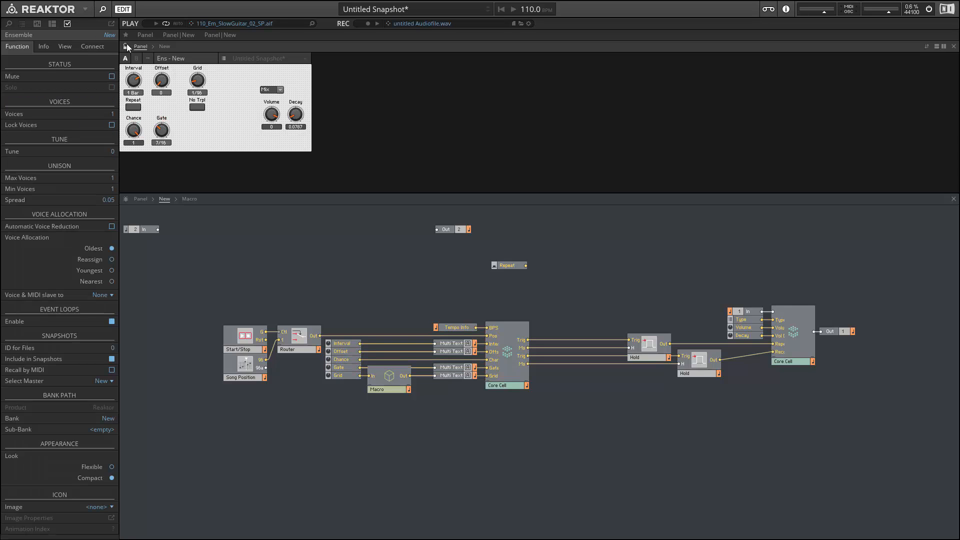
{"action": "left_click", "coordinate": [127, 43]}
Move the final Core Cell with its input modules and Out port farther away from the Hold modules.
{"action": "left_click_drag", "start_coordinate": [508, 266], "coordinate": [507, 270]}
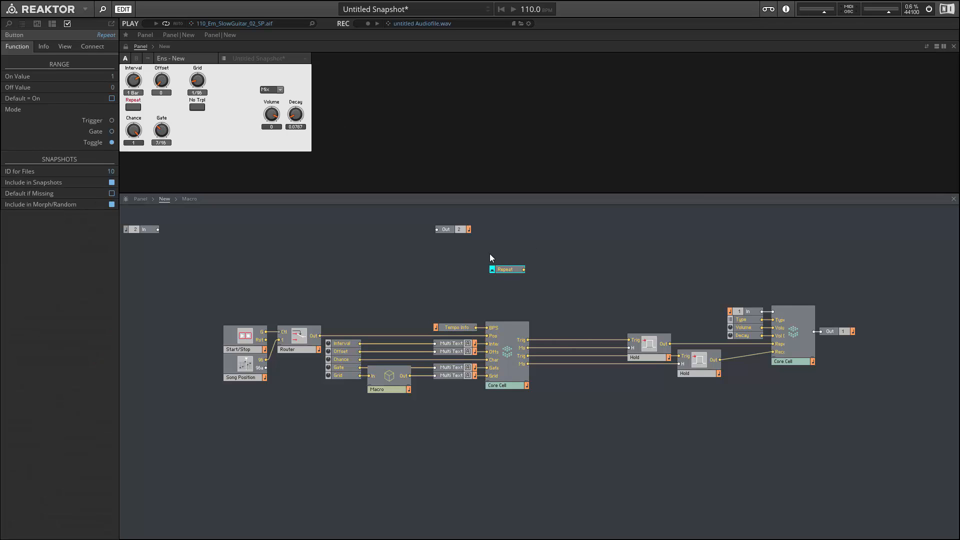
{"action": "left_click", "coordinate": [646, 351]}
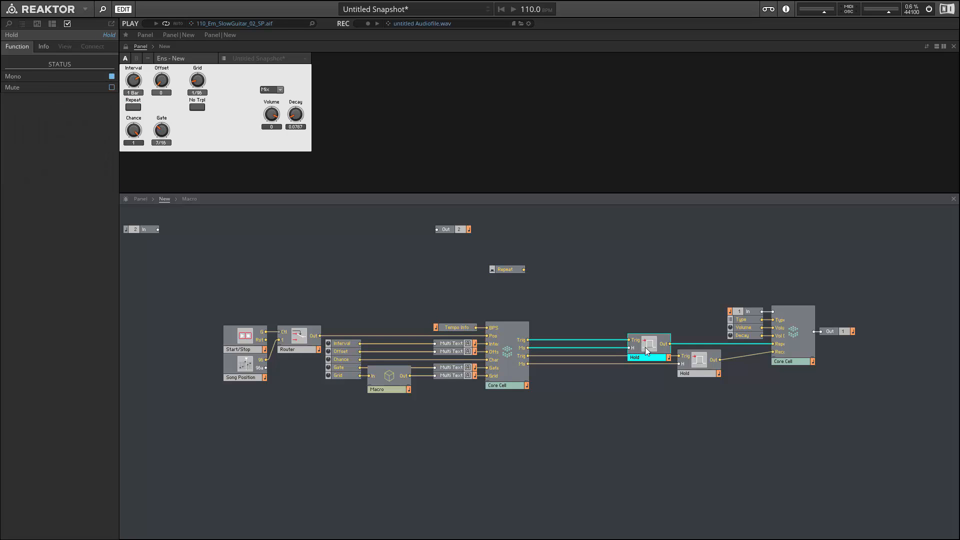
{"action": "left_click", "coordinate": [694, 374]}
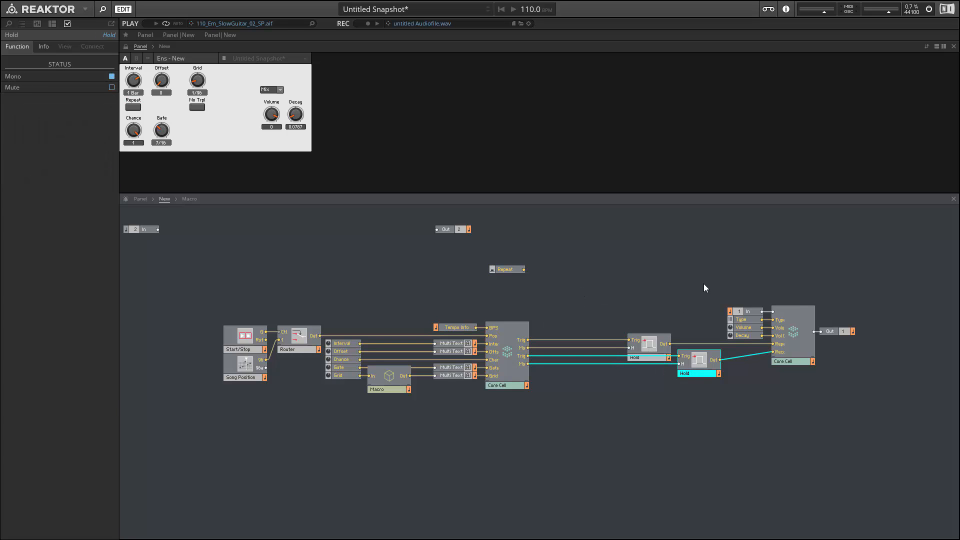
{"action": "left_click_drag", "start_coordinate": [704, 283], "coordinate": [847, 351]}
{"action": "left_click", "coordinate": [680, 261]}
Add a Merge module and wire the Repeat button and the upper Hold's output into it, with Repeat feeding the first input.
{"action": "right_click", "coordinate": [682, 262]}
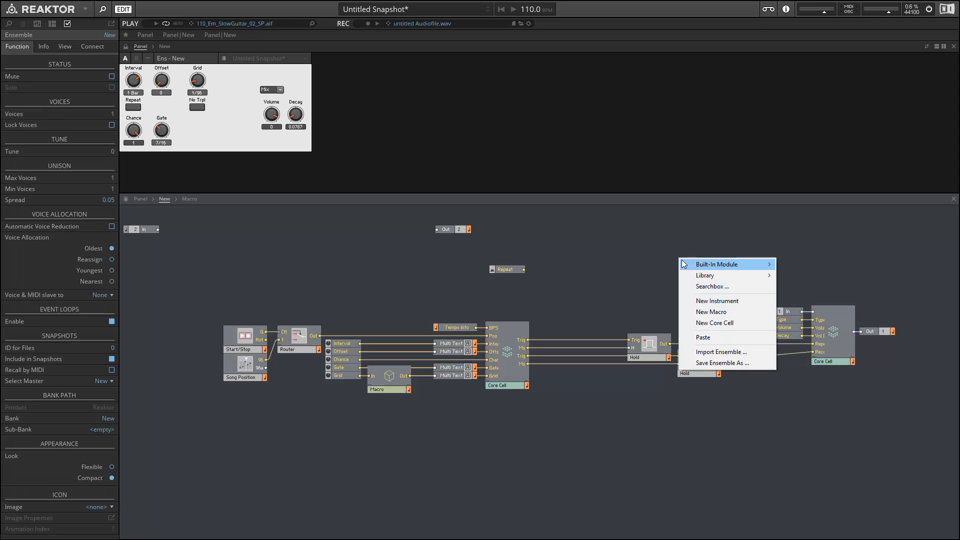
{"action": "mouse_move", "coordinate": [683, 264]}
{"action": "mouse_move", "coordinate": [806, 426]}
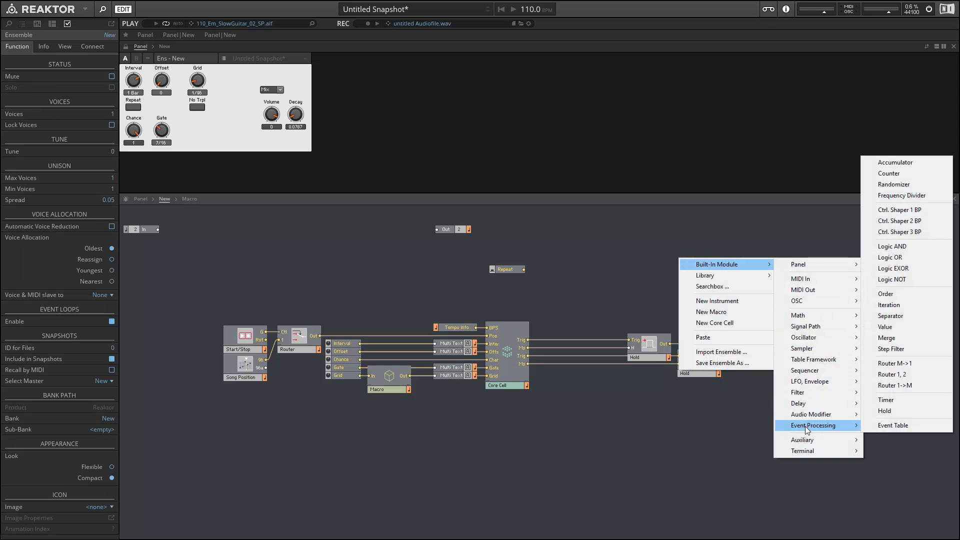
{"action": "left_click", "coordinate": [887, 338]}
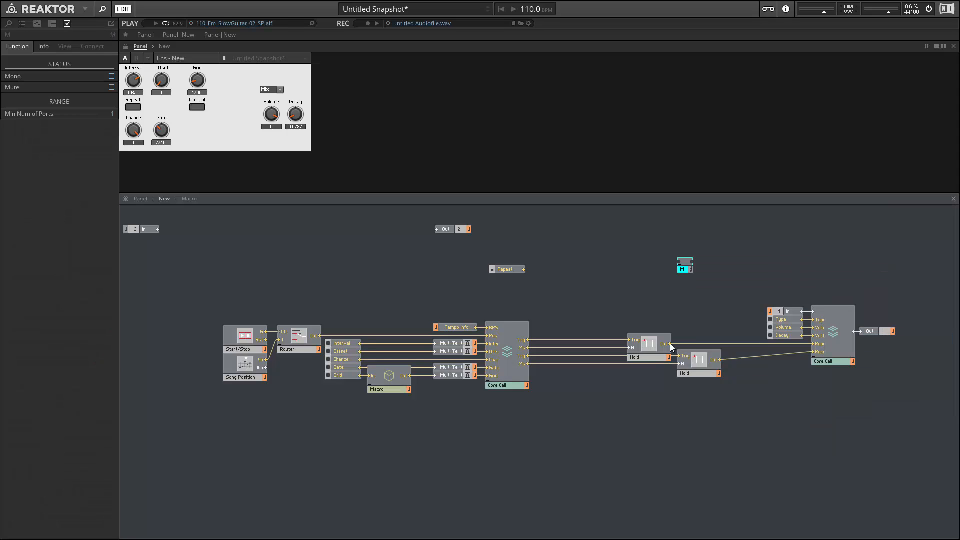
{"action": "left_click_drag", "start_coordinate": [670, 344], "coordinate": [678, 262]}
{"action": "left_click_drag", "start_coordinate": [524, 269], "coordinate": [678, 263]}
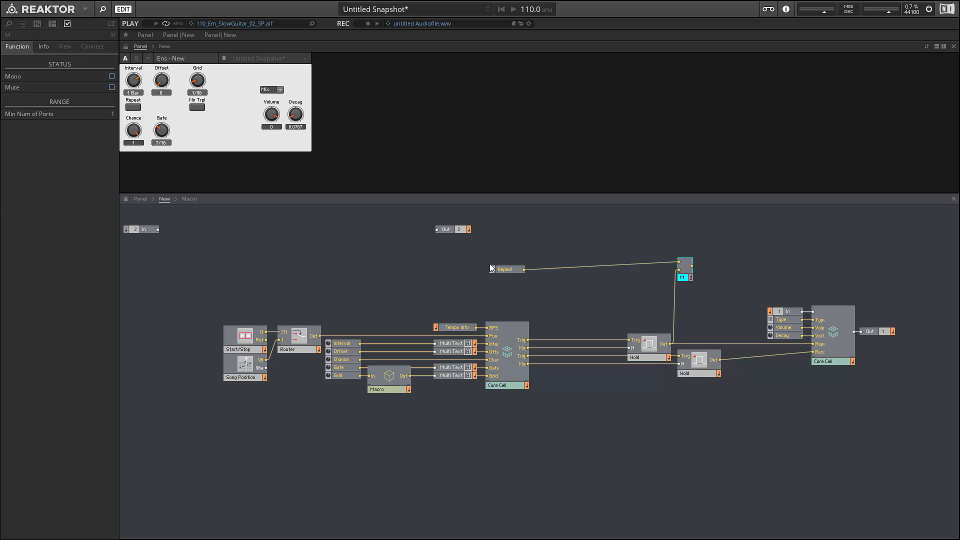
{"action": "left_click_drag", "start_coordinate": [490, 268], "coordinate": [494, 258]}
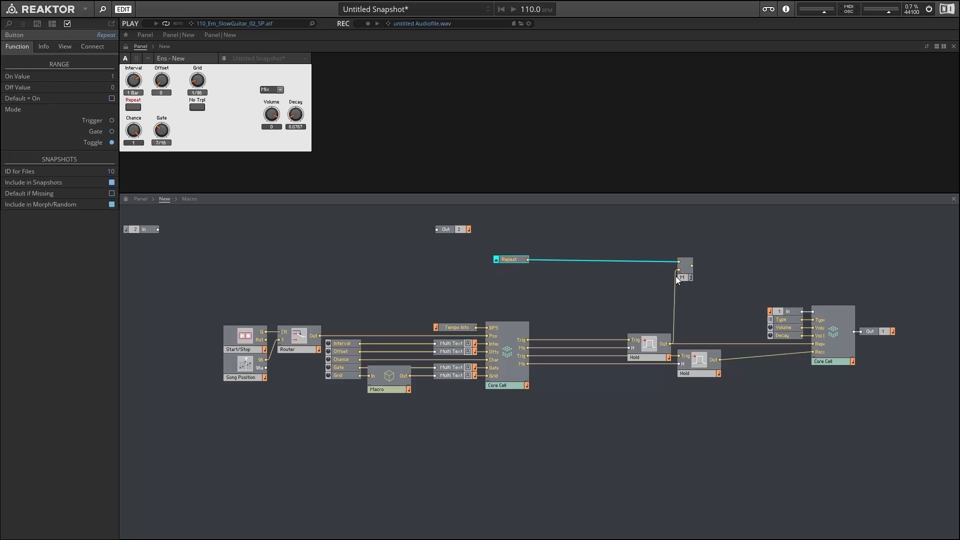
Wire the Merge output to the final Core Cell's repeat input and set the Merge module to Mono.
{"action": "left_click_drag", "start_coordinate": [692, 266], "coordinate": [813, 344]}
{"action": "right_click", "coordinate": [682, 274]}
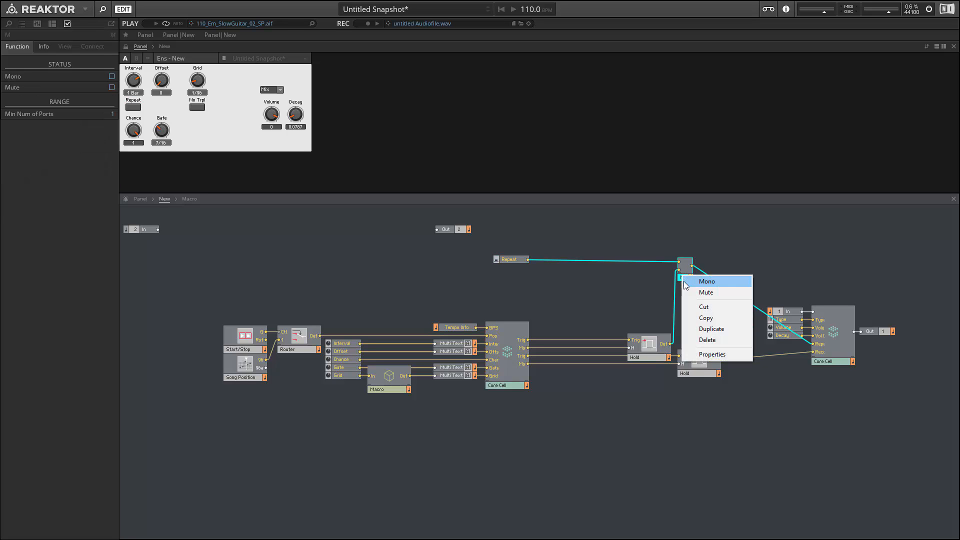
{"action": "left_click", "coordinate": [686, 282]}
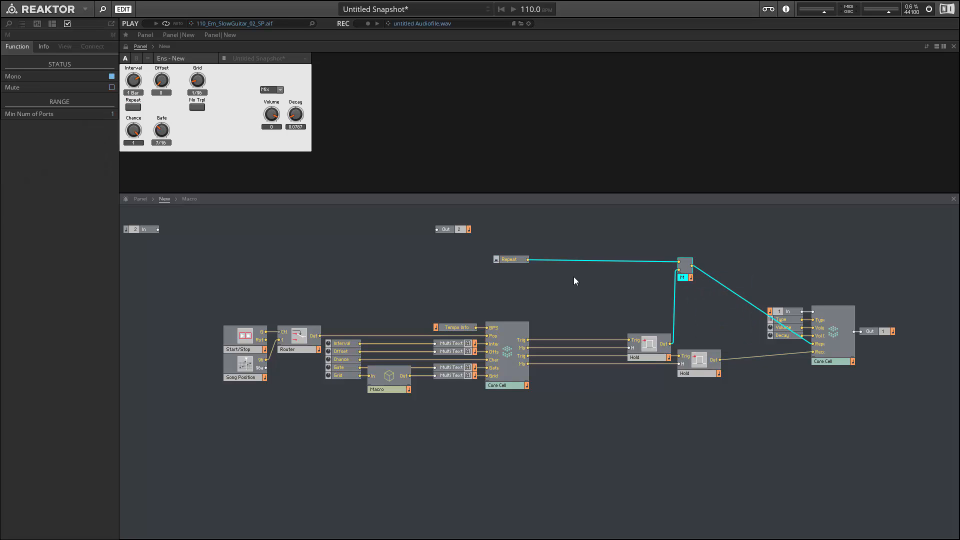
{"action": "left_click", "coordinate": [572, 301]}
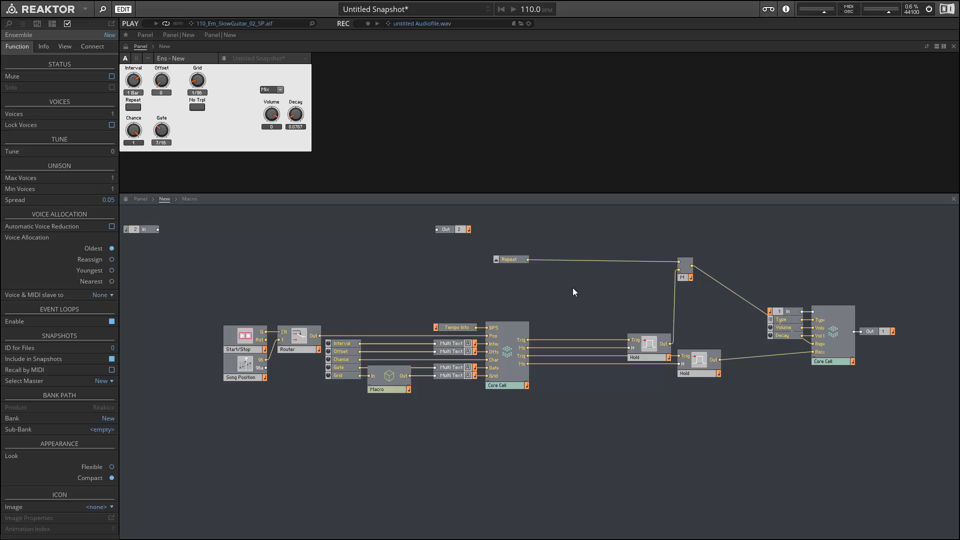
Add a Router 1, 2 module and set its minimum number of ports to 2.
{"action": "right_click", "coordinate": [587, 233]}
{"action": "mouse_move", "coordinate": [630, 235]}
{"action": "mouse_move", "coordinate": [726, 397]}
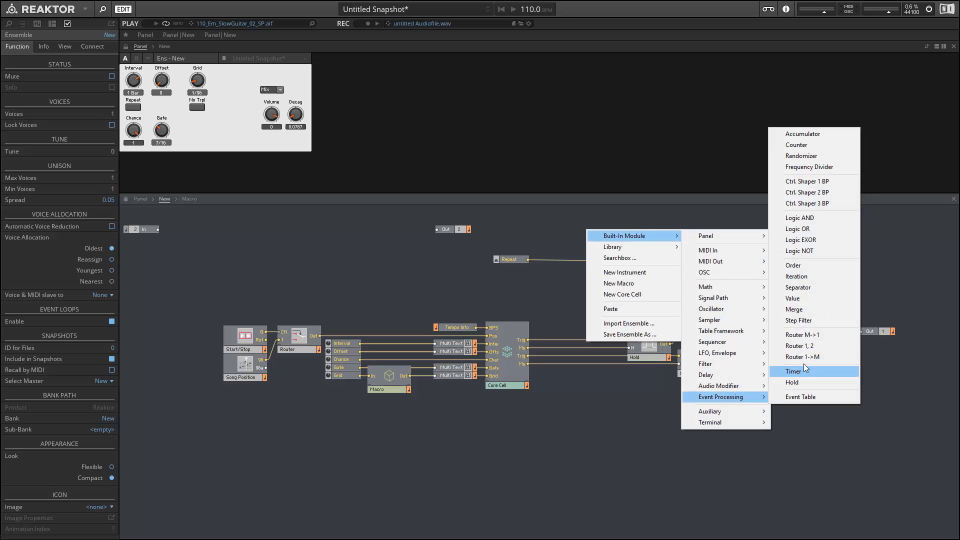
{"action": "left_click", "coordinate": [814, 346]}
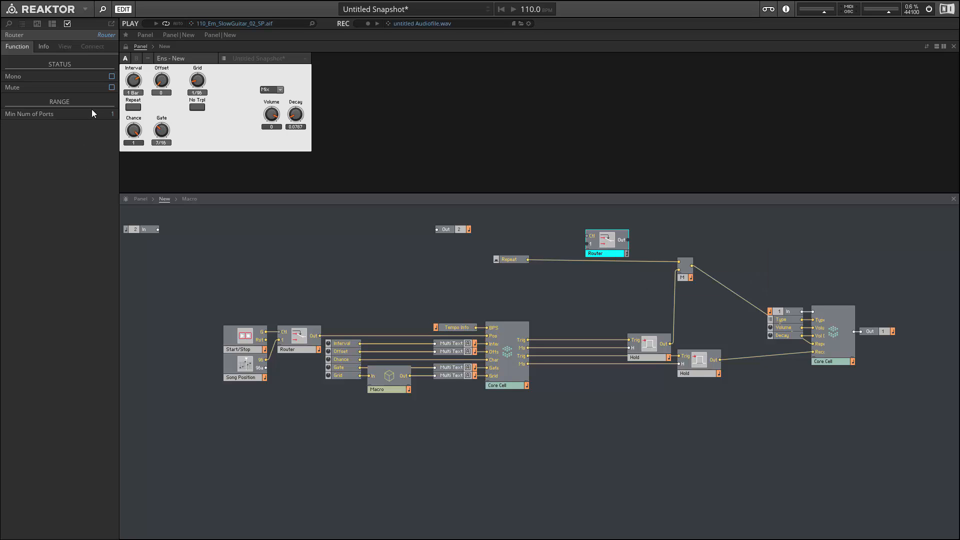
{"action": "left_click_drag", "start_coordinate": [95, 114], "coordinate": [94, 100]}
Wire the Router between the first Trig output and the upper Hold, control it from the Repeat button, and set it to Mono.
{"action": "left_click_drag", "start_coordinate": [528, 340], "coordinate": [578, 352]}
{"action": "left_click_drag", "start_coordinate": [528, 259], "coordinate": [627, 356]}
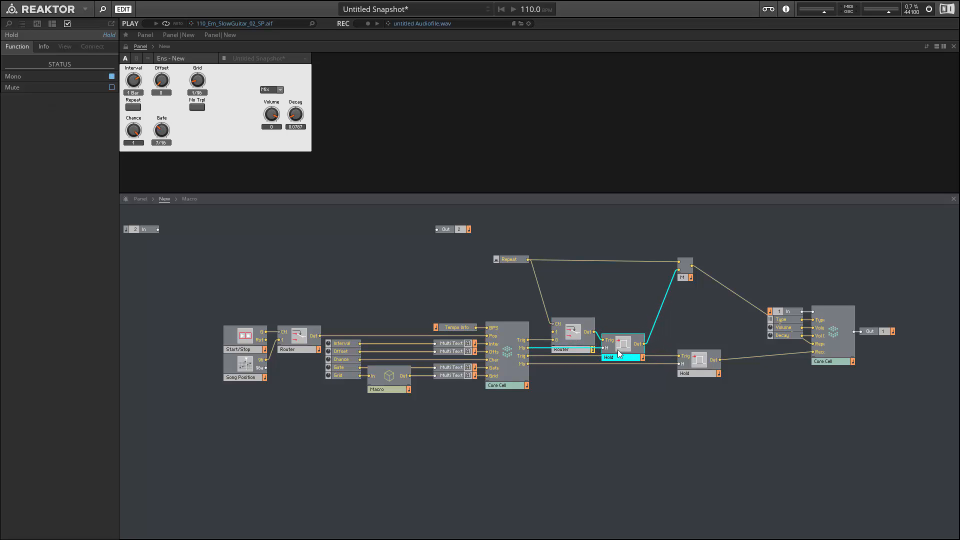
{"action": "left_click", "coordinate": [568, 338]}
{"action": "right_click", "coordinate": [567, 335]}
{"action": "left_click", "coordinate": [573, 342]}
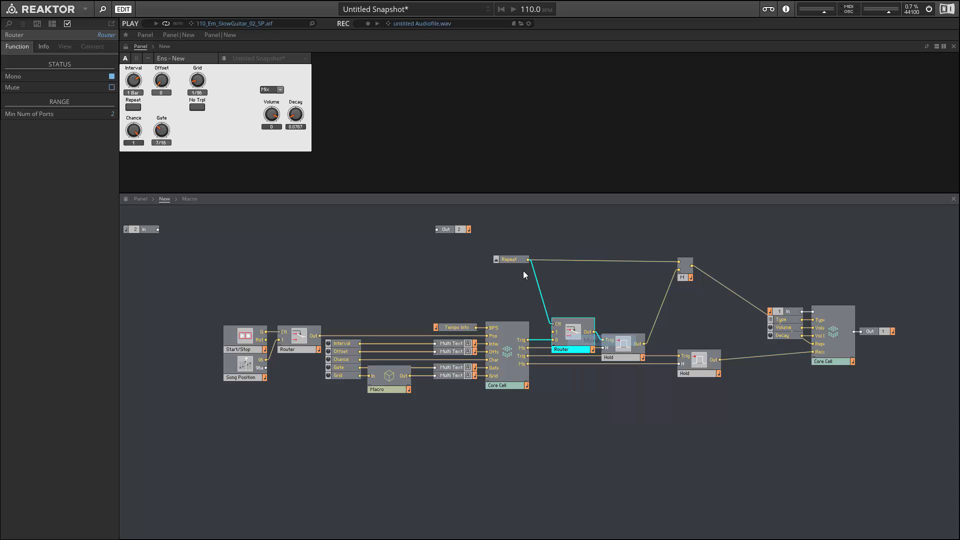
Place Repeat beside the Router and Merge beside the upper Hold, then shift the whole group away from the main Core Cell.
{"action": "left_click_drag", "start_coordinate": [507, 259], "coordinate": [525, 326]}
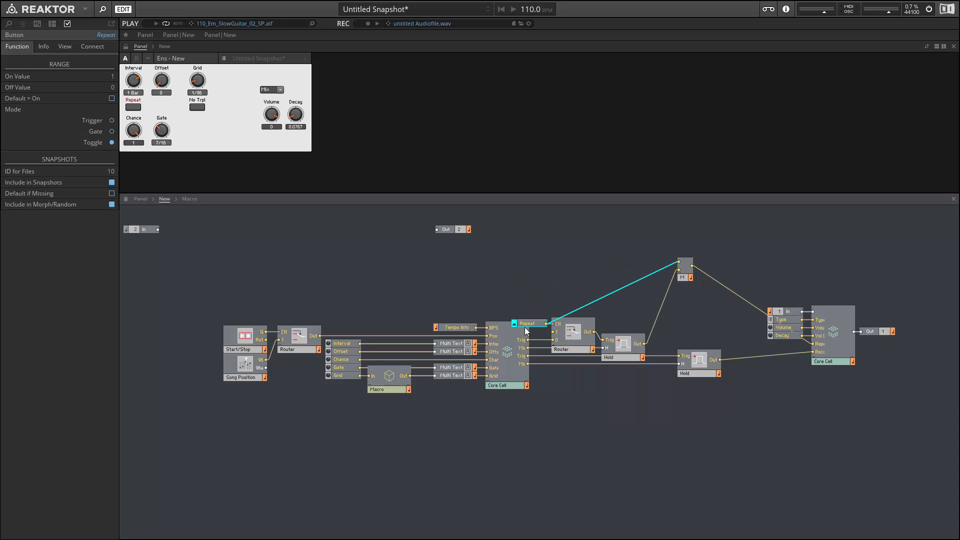
{"action": "left_click_drag", "start_coordinate": [687, 282], "coordinate": [663, 342]}
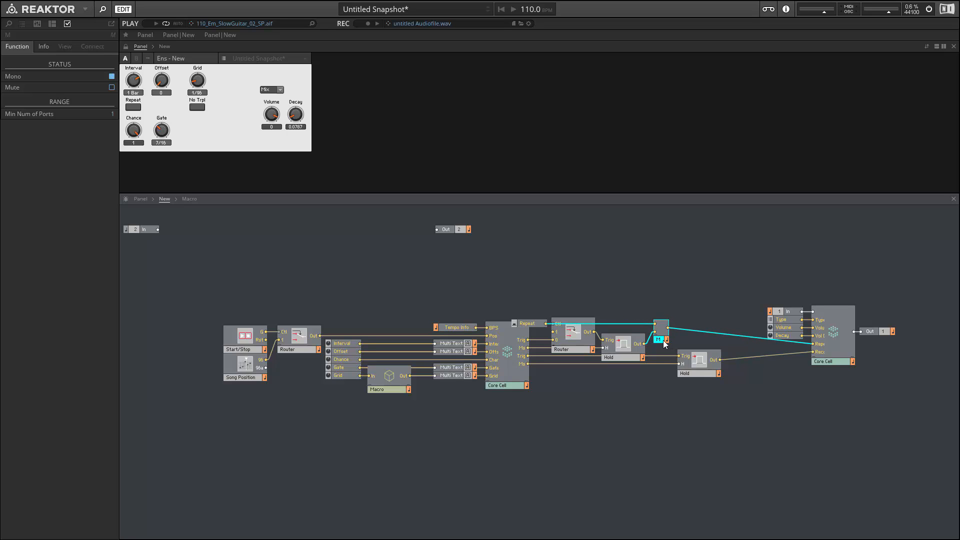
{"action": "left_click_drag", "start_coordinate": [540, 295], "coordinate": [733, 376]}
{"action": "left_click", "coordinate": [604, 401]}
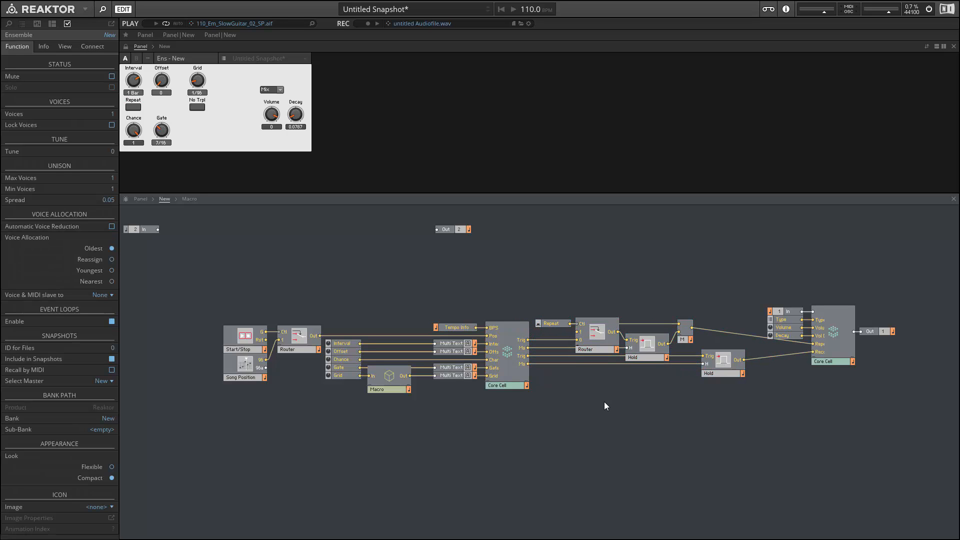
Duplicate the Router below the original and wire it between the main Core Cell's second Trig output and the lower Hold's Trig input.
{"action": "left_click", "coordinate": [598, 350]}
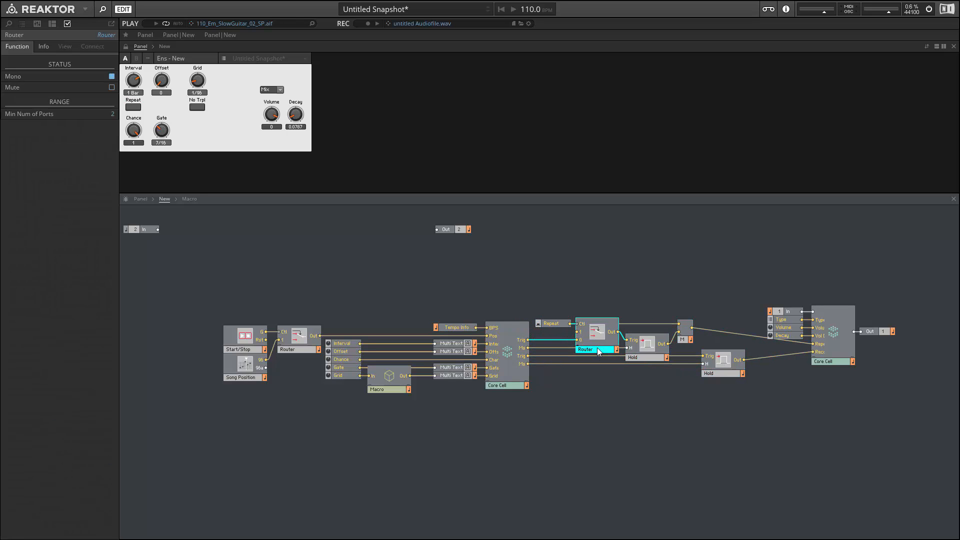
{"action": "left_click_drag", "start_coordinate": [598, 350], "coordinate": [607, 422]}
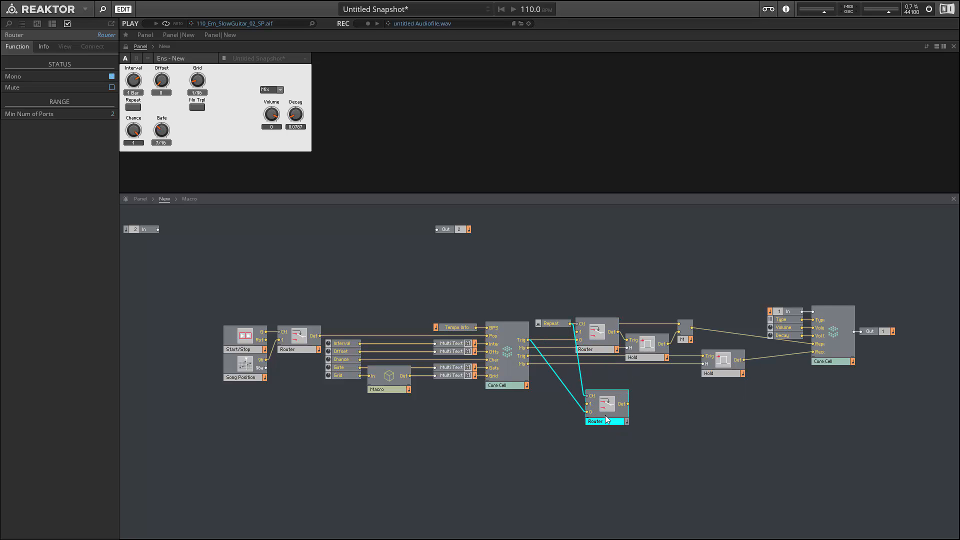
{"action": "left_click_drag", "start_coordinate": [528, 357], "coordinate": [704, 356]}
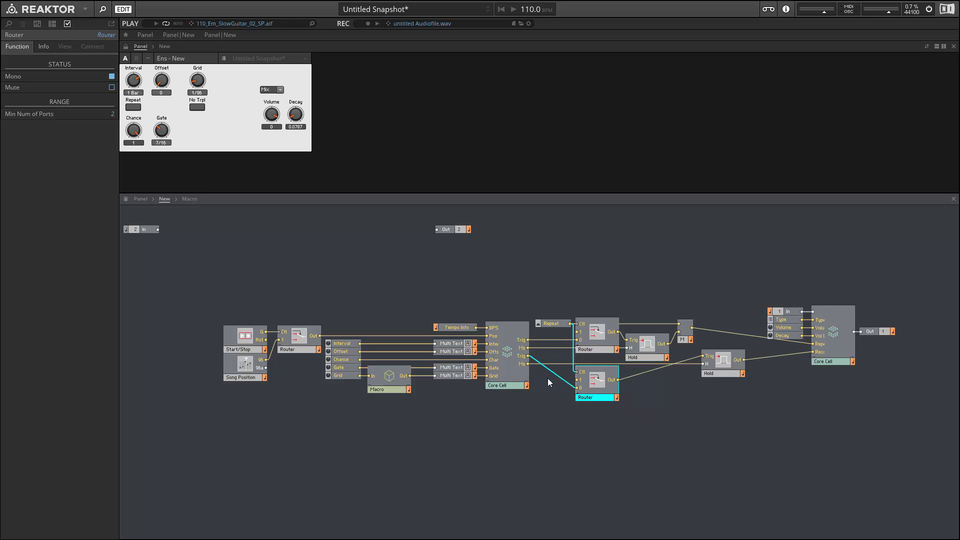
{"action": "left_click_drag", "start_coordinate": [598, 398], "coordinate": [598, 375]}
{"action": "left_click", "coordinate": [593, 388]}
Nudge the main Core Cell slightly toward the Routers to tidy the structure.
{"action": "left_click", "coordinate": [550, 326]}
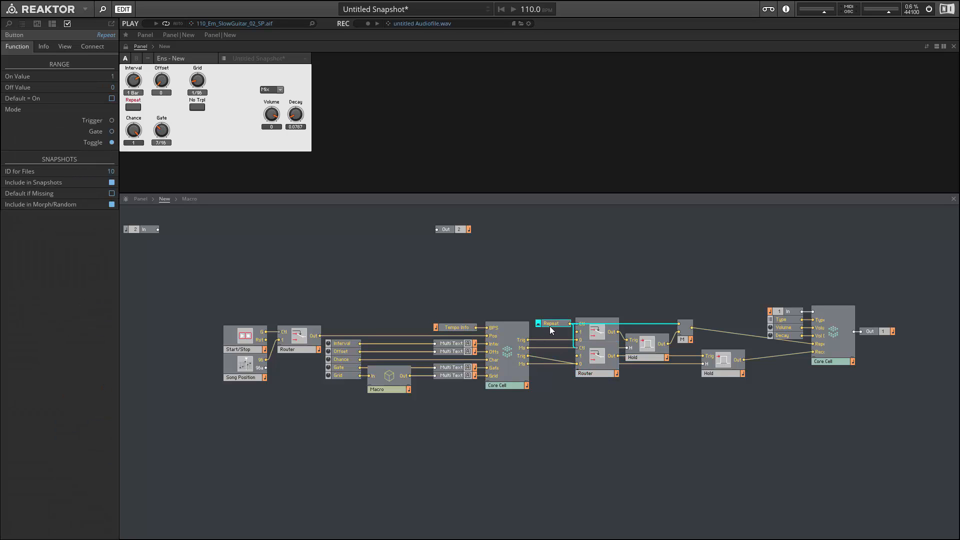
{"action": "left_click", "coordinate": [576, 400]}
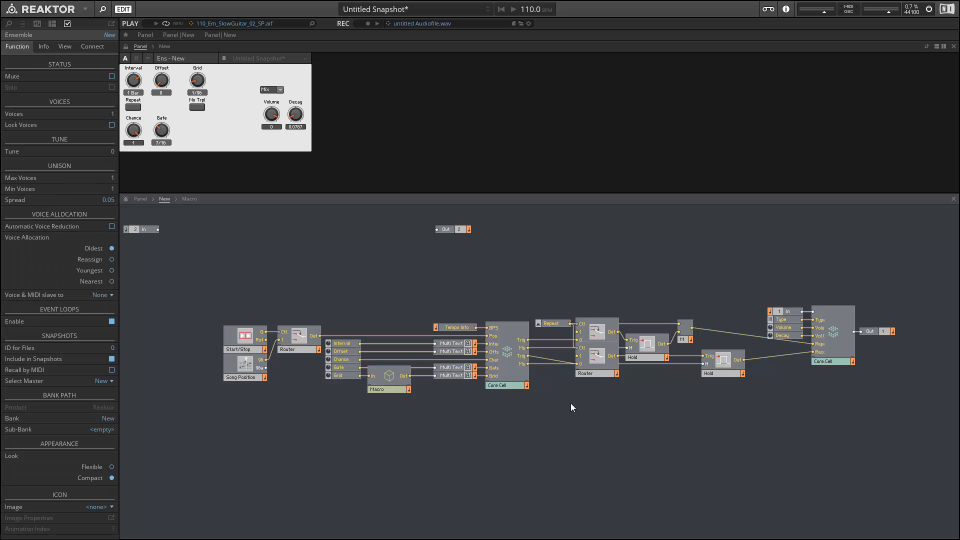
{"action": "left_click", "coordinate": [523, 382]}
{"action": "left_click_drag", "start_coordinate": [523, 383], "coordinate": [521, 383]}
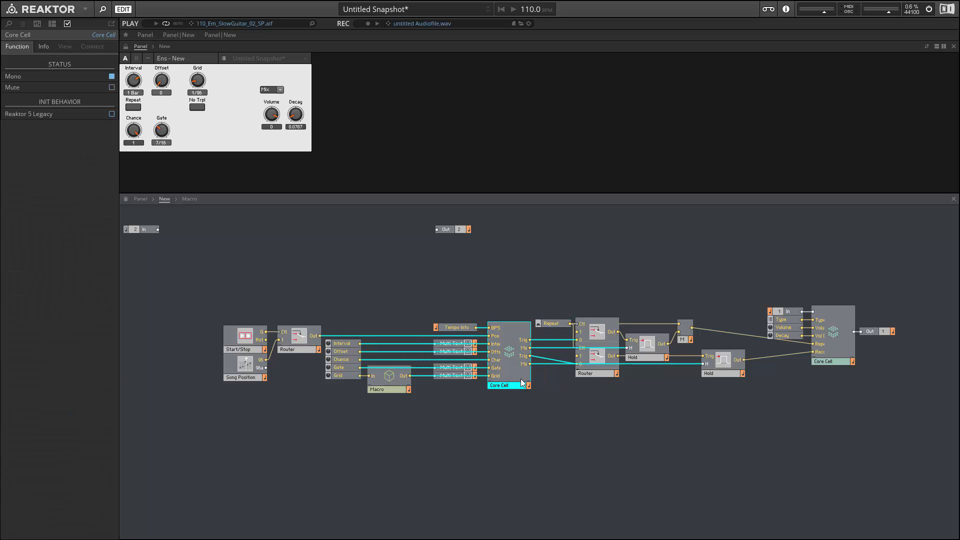
{"action": "left_click", "coordinate": [574, 390]}
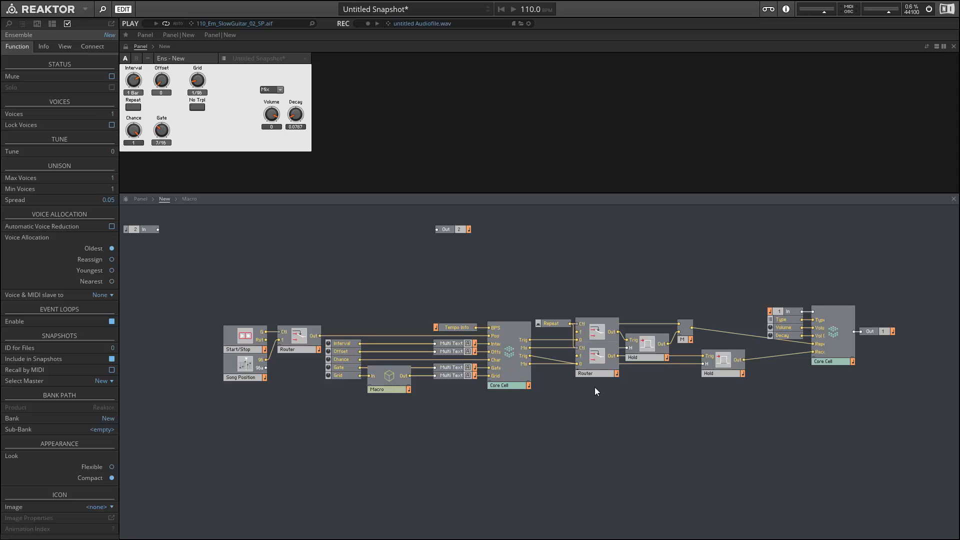
Align the second Router directly below the first and move the lower Hold down to make room for more modules.
{"action": "left_click_drag", "start_coordinate": [738, 371], "coordinate": [729, 390]}
{"action": "left_click_drag", "start_coordinate": [607, 371], "coordinate": [607, 383]}
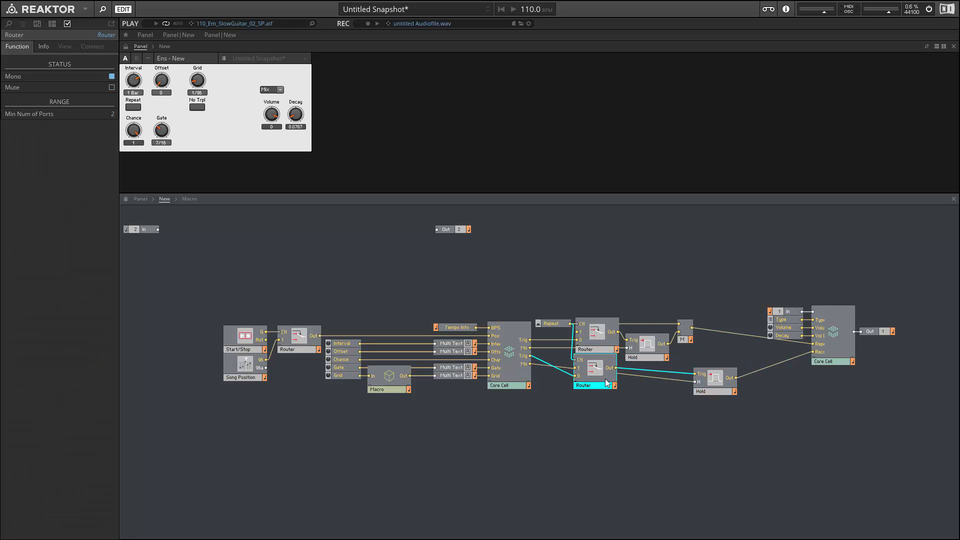
{"action": "left_click_drag", "start_coordinate": [703, 391], "coordinate": [705, 408]}
{"action": "left_click", "coordinate": [665, 420]}
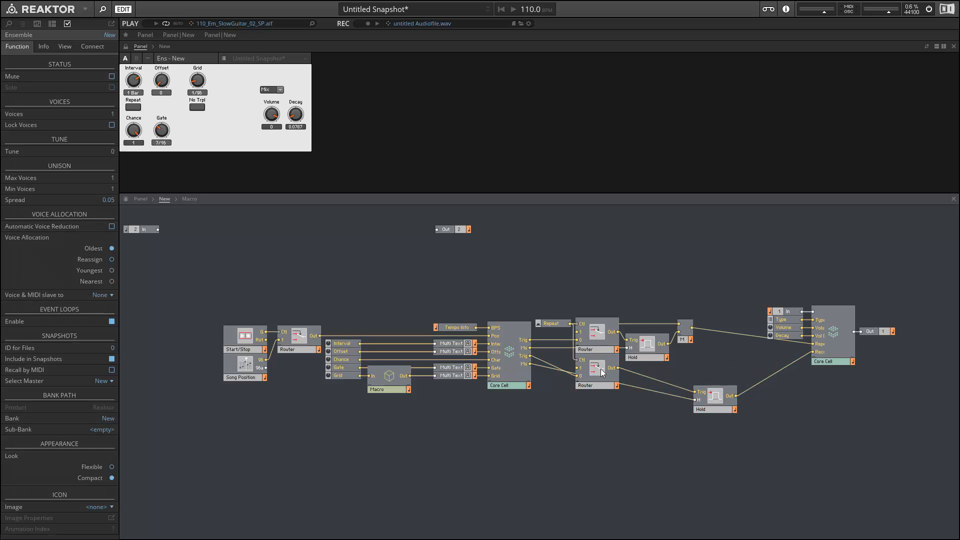
Insert a Separator module fed by the Repeat button and place it directly below the lower Router.
{"action": "left_click", "coordinate": [554, 325]}
{"action": "key", "text": "Return"}
{"action": "type", "text": "sepa"}
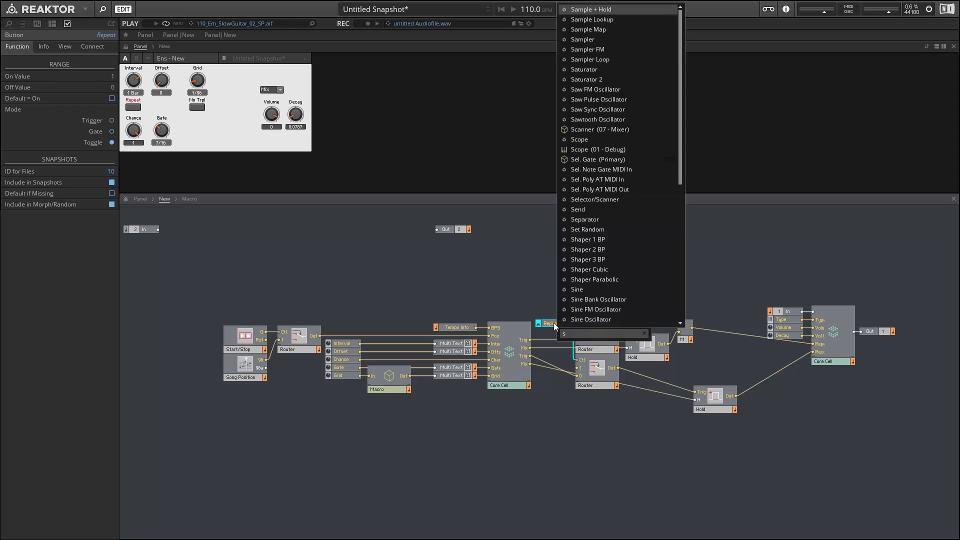
{"action": "key", "text": "Return"}
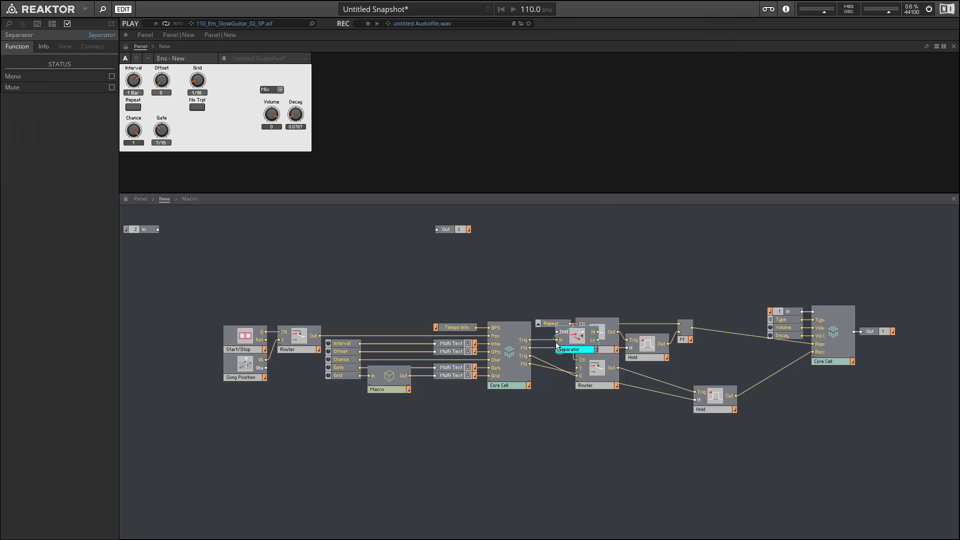
{"action": "left_click_drag", "start_coordinate": [583, 349], "coordinate": [601, 416]}
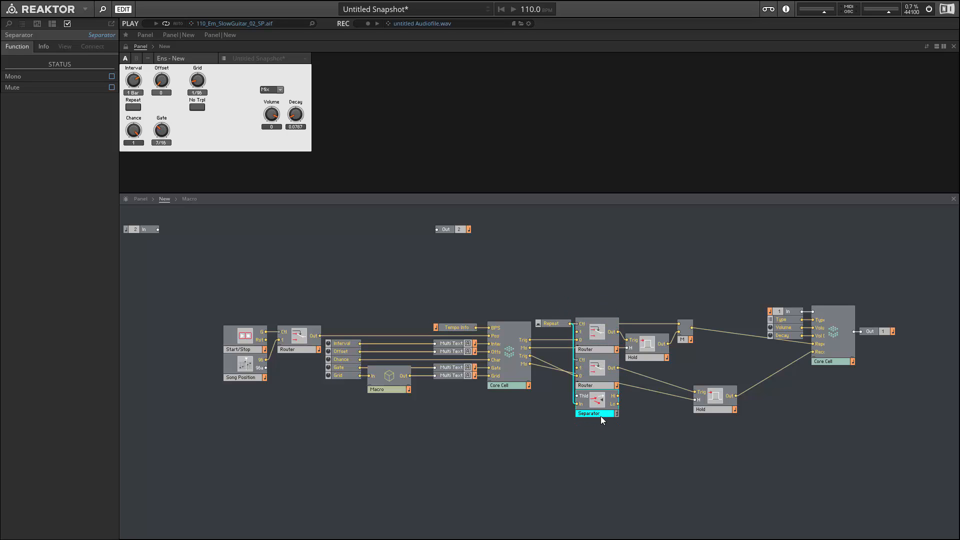
Duplicate the Merge, feed it the lower Router's output and the Separator's Hi output, and wire it into the adjacent lower Hold's Trig input.
{"action": "left_click", "coordinate": [686, 334]}
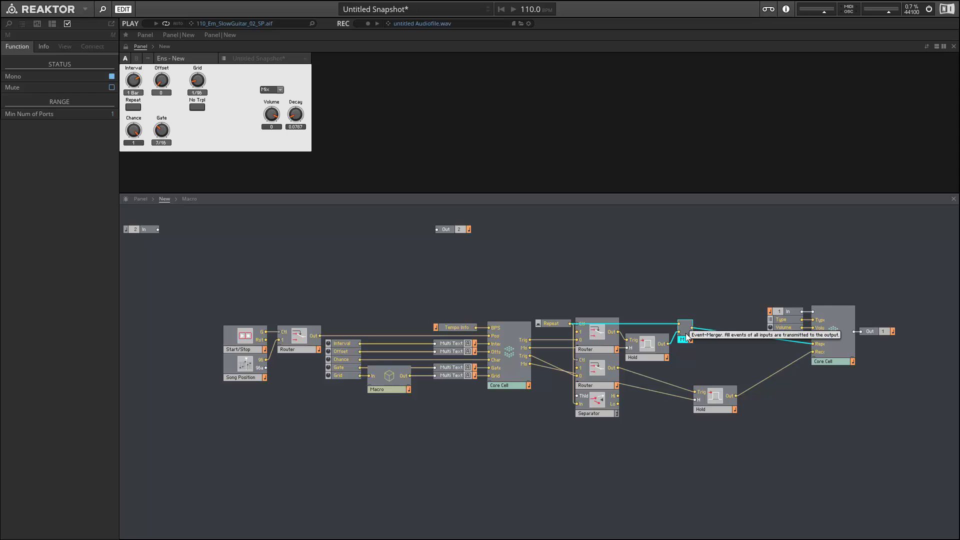
{"action": "key", "text": "ctrl+d"}
{"action": "left_click_drag", "start_coordinate": [562, 341], "coordinate": [654, 395]}
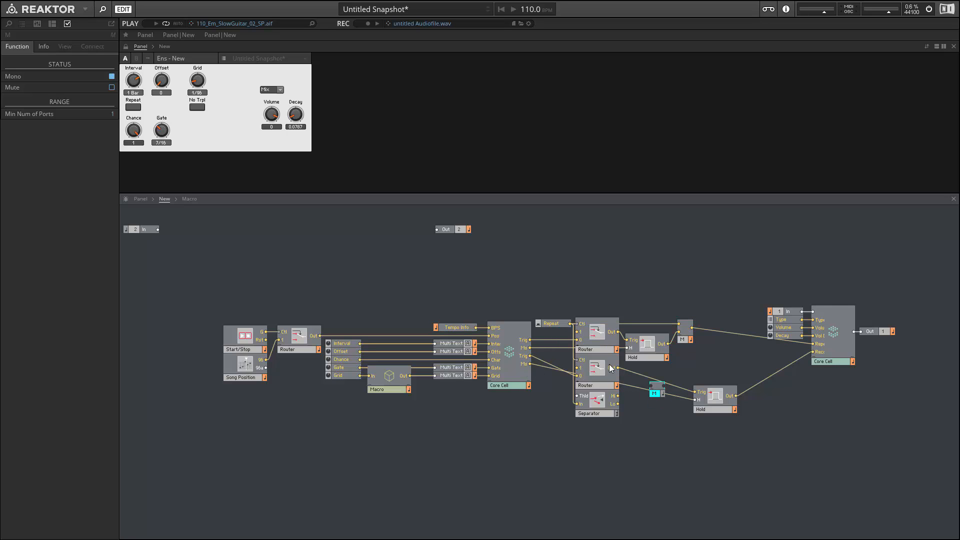
{"action": "left_click_drag", "start_coordinate": [617, 368], "coordinate": [695, 392]}
{"action": "left_click", "coordinate": [713, 403]}
{"action": "mouse_move", "coordinate": [689, 386]}
{"action": "left_mouse_down"}
{"action": "mouse_move", "coordinate": [644, 377]}
{"action": "mouse_move", "coordinate": [674, 388]}
{"action": "left_mouse_up"}
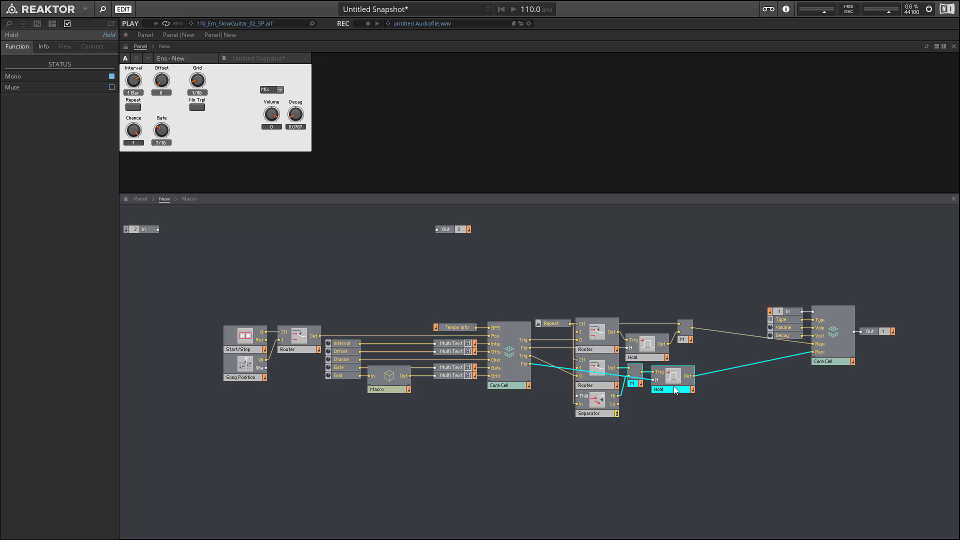
Set the Separator to Mono and shift the output Core Cell with its controls and terminals closer to the Merge modules.
{"action": "right_click", "coordinate": [604, 403]}
{"action": "key", "text": "Escape"}
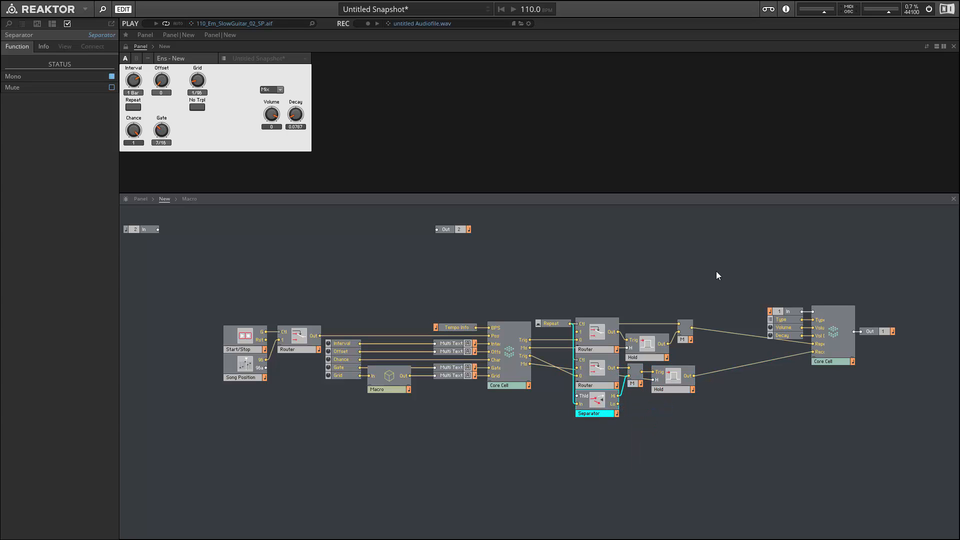
{"action": "left_click_drag", "start_coordinate": [752, 268], "coordinate": [895, 378]}
{"action": "left_click_drag", "start_coordinate": [840, 361], "coordinate": [782, 345]}
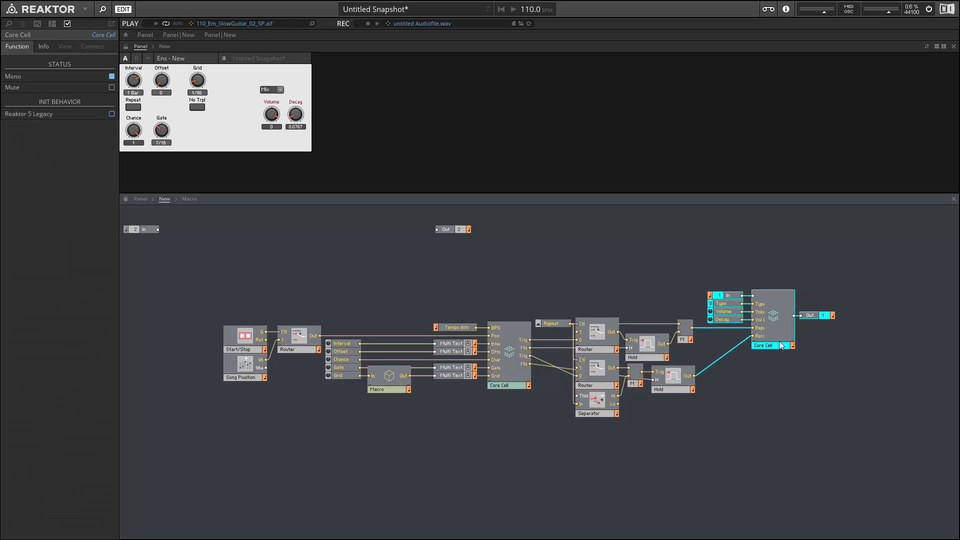
{"action": "left_click", "coordinate": [769, 366]}
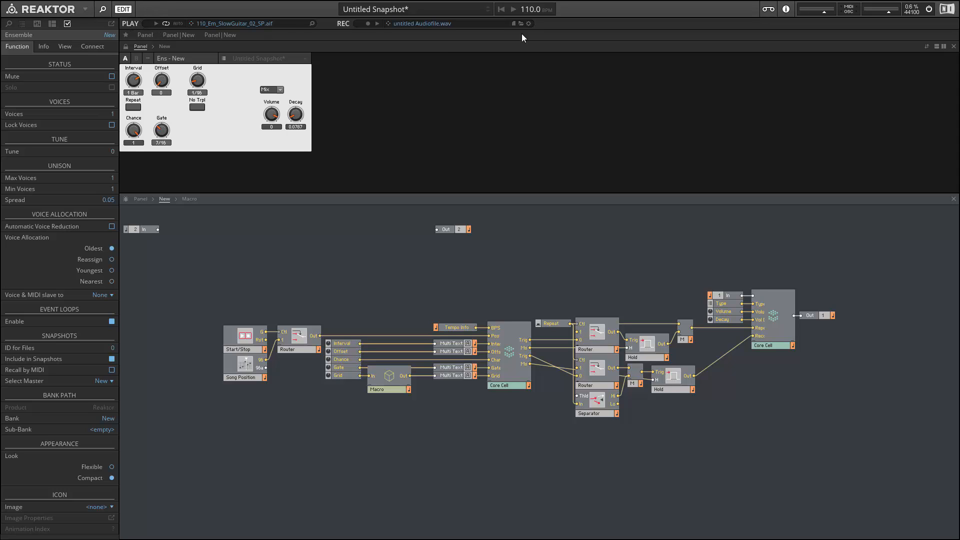
Start playback and audition the Repeat button on and off while setting Grid to 1/24.
{"action": "left_click", "coordinate": [158, 24]}
{"action": "left_click", "coordinate": [133, 108]}
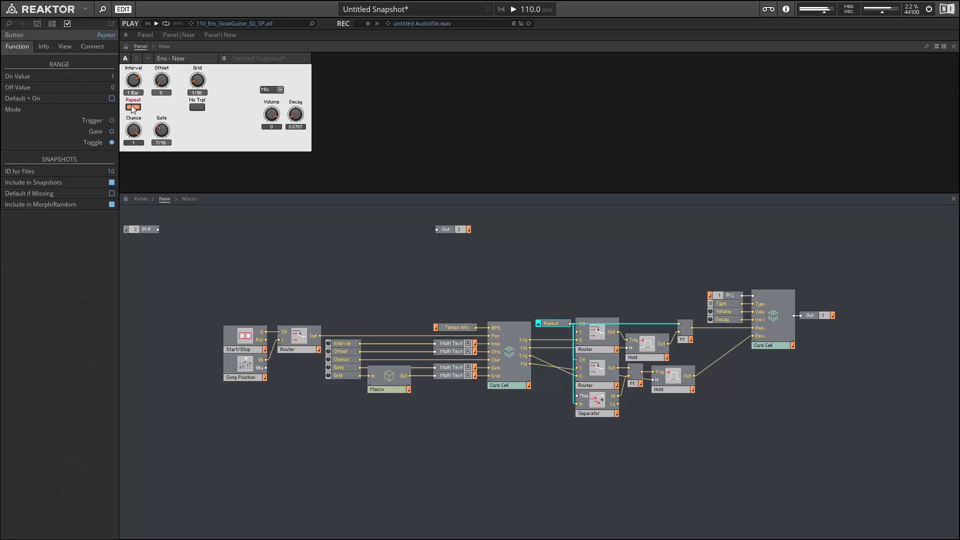
{"action": "left_click_drag", "start_coordinate": [206, 87], "coordinate": [194, 74]}
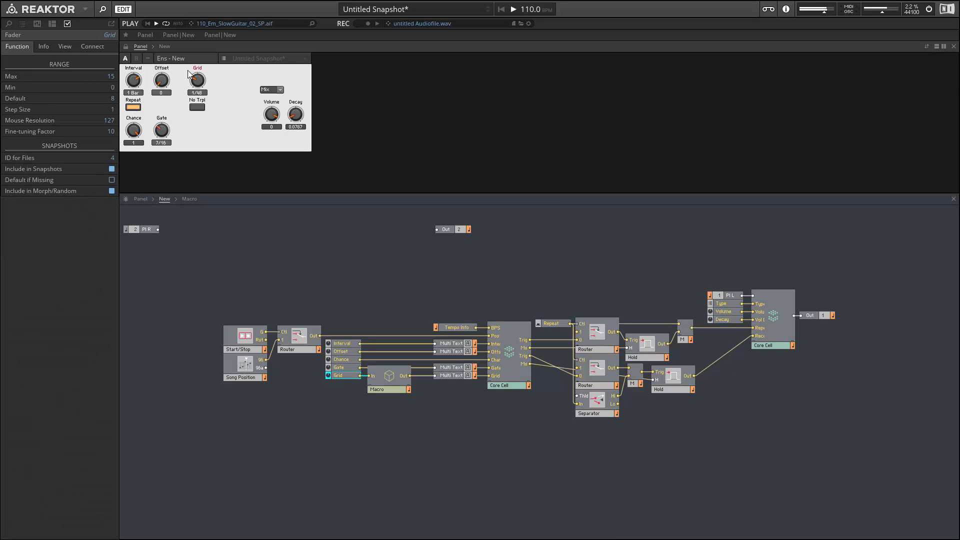
{"action": "left_click", "coordinate": [134, 107]}
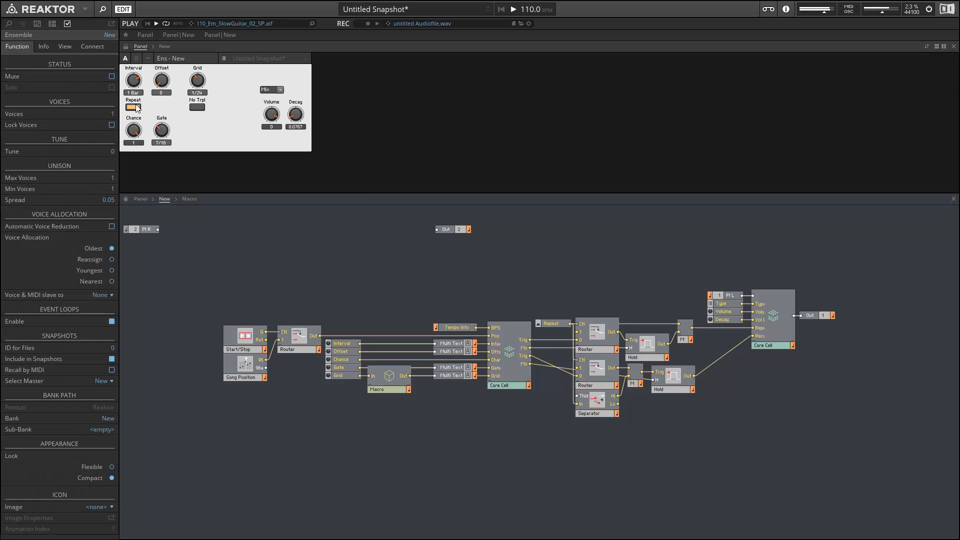
Set the effect type to Ins and Decay to 0, audition the Repeat button, and stop playback.
{"action": "left_click", "coordinate": [275, 91]}
{"action": "left_click", "coordinate": [270, 96]}
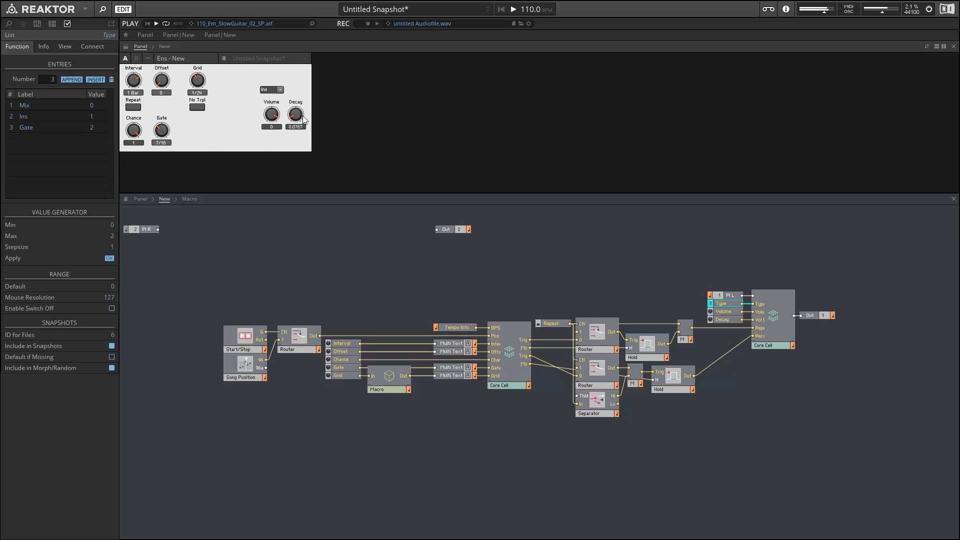
{"action": "left_click_drag", "start_coordinate": [302, 118], "coordinate": [308, 134]}
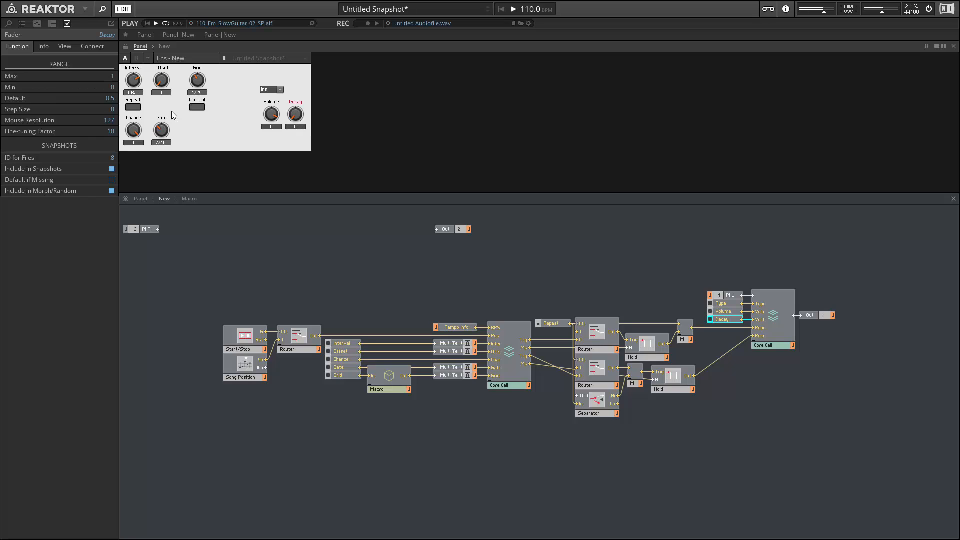
{"action": "left_click", "coordinate": [131, 107]}
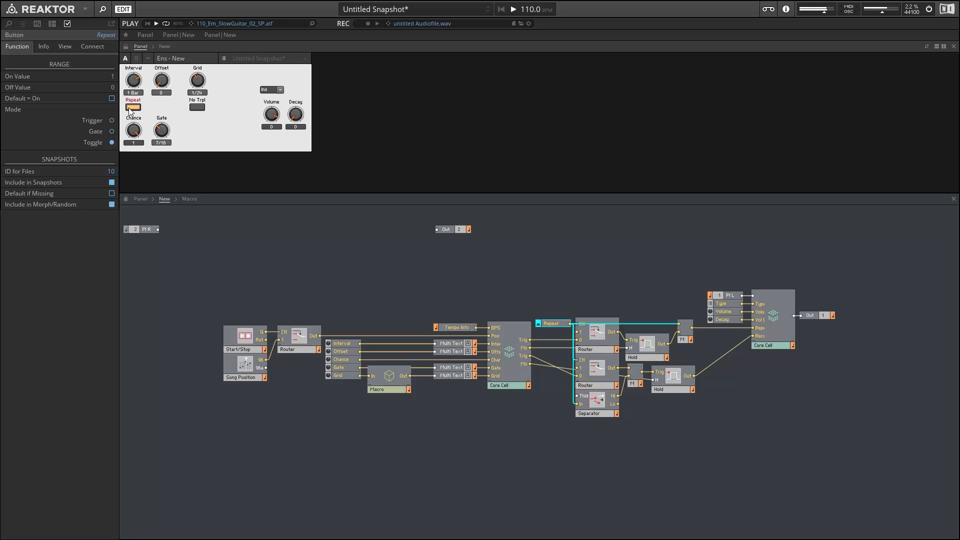
{"action": "left_click", "coordinate": [513, 11]}
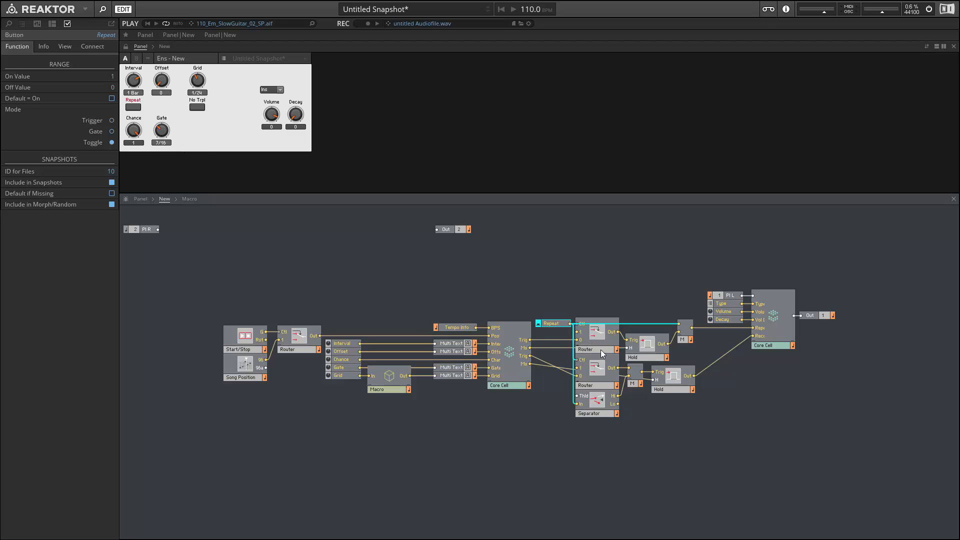
Swap the upper Router and Hold, wiring the main Core Cell's first Trig output to Hold and Hold's output through Router input 0 to Merge.
{"action": "left_click_drag", "start_coordinate": [601, 350], "coordinate": [606, 355]}
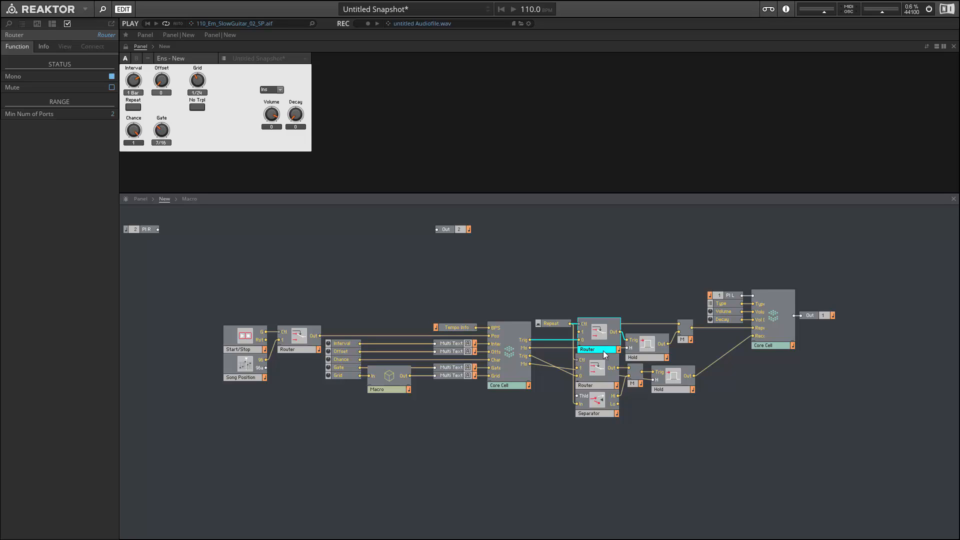
{"action": "left_click_drag", "start_coordinate": [603, 350], "coordinate": [602, 351]}
{"action": "left_click_drag", "start_coordinate": [658, 359], "coordinate": [636, 298]}
{"action": "left_click_drag", "start_coordinate": [530, 340], "coordinate": [656, 346]}
{"action": "left_click", "coordinate": [647, 295]}
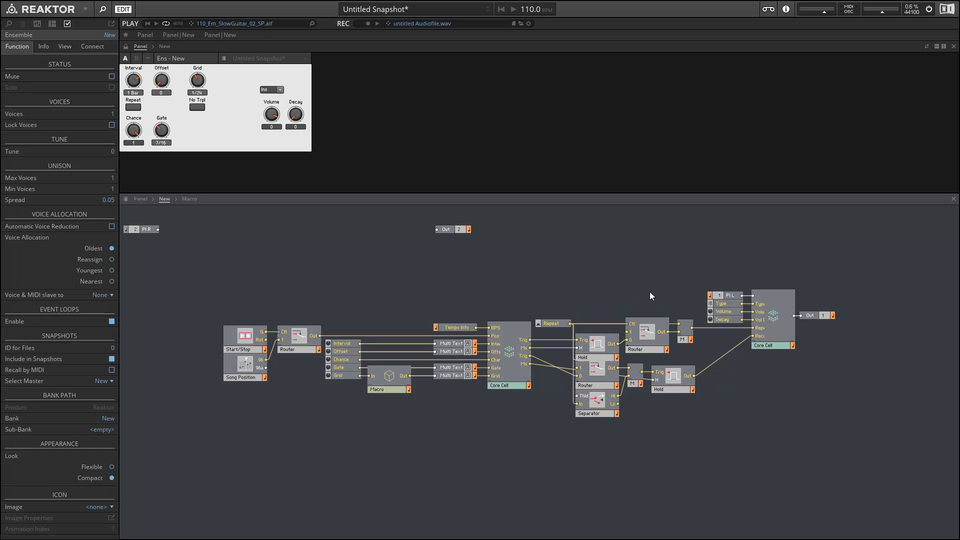